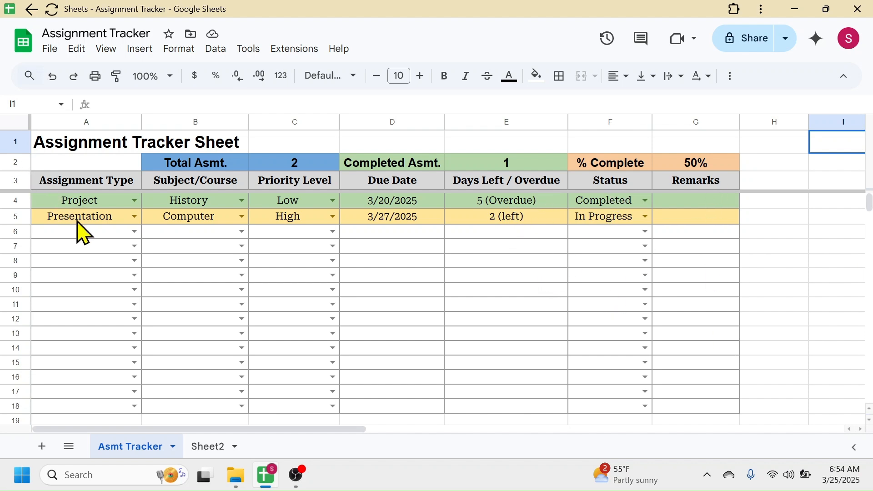
Step: Fill row 6 with assignment type Research, subject Science and priority level Medium
click(133, 231)
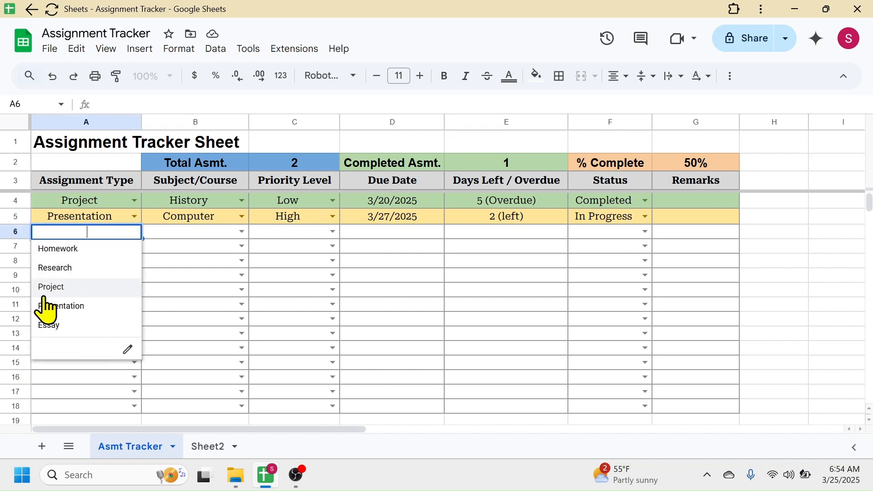
click(68, 270)
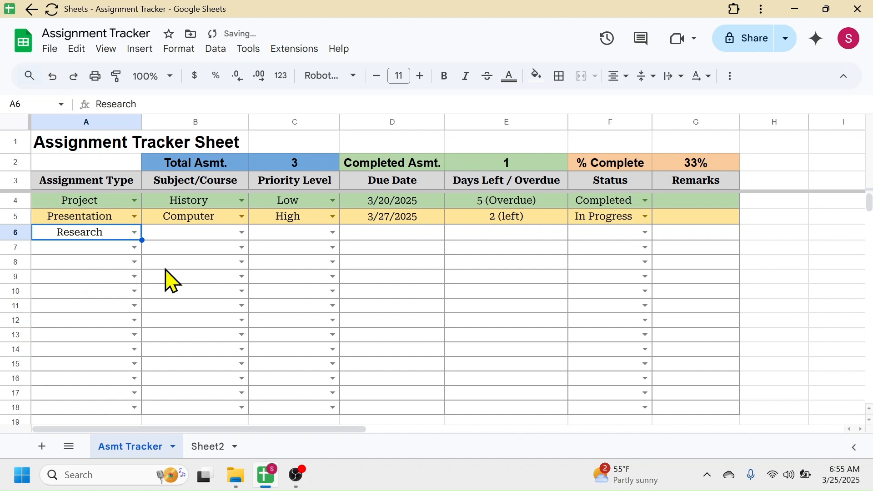
click(242, 232)
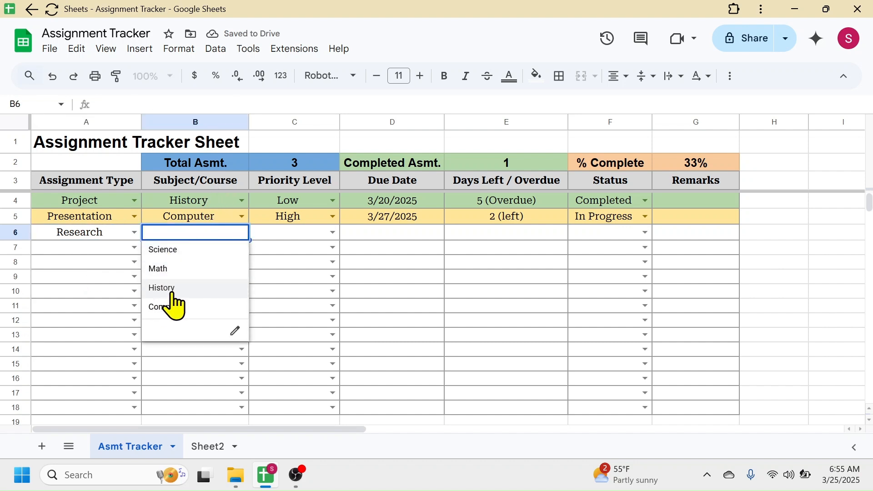
click(169, 254)
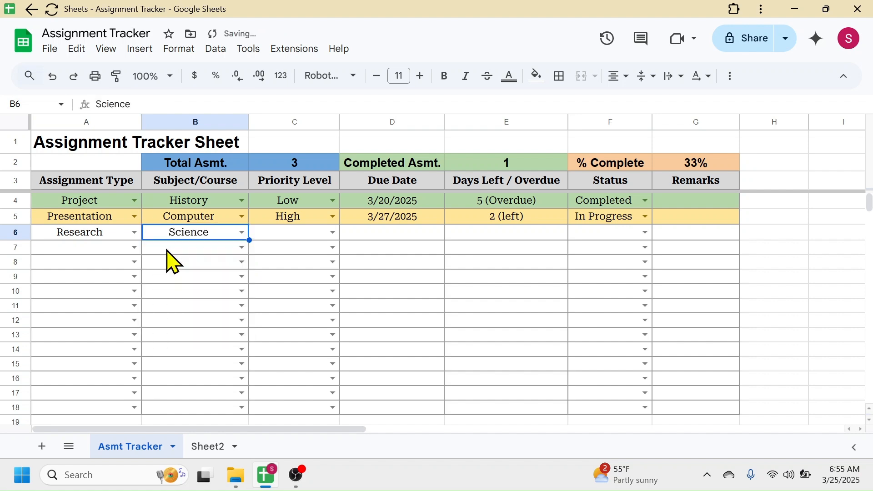
click(332, 232)
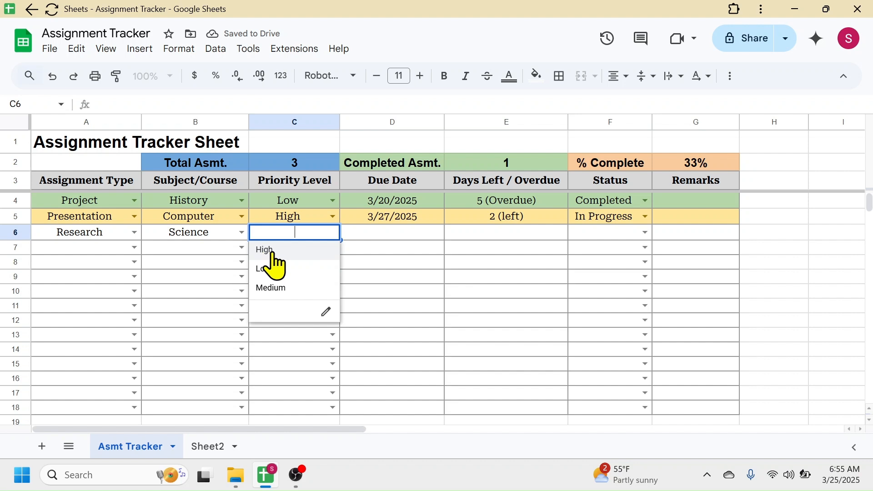
click(276, 289)
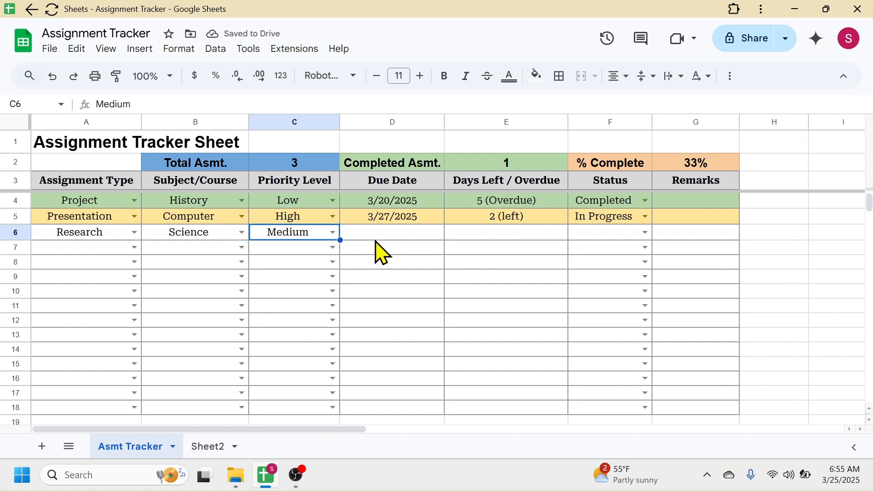
Step: Set the due date in row 6 to 3/31/2025, and change it to 3/18/2025
click(400, 233)
double_click(399, 230)
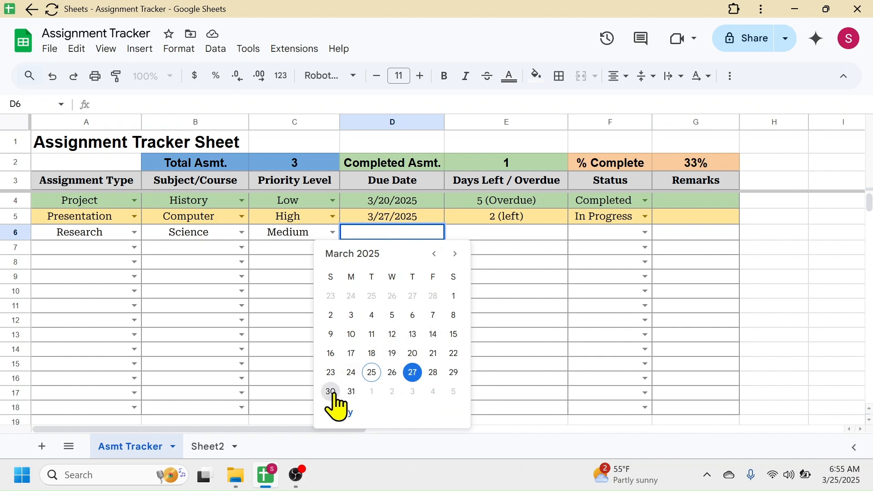
click(352, 392)
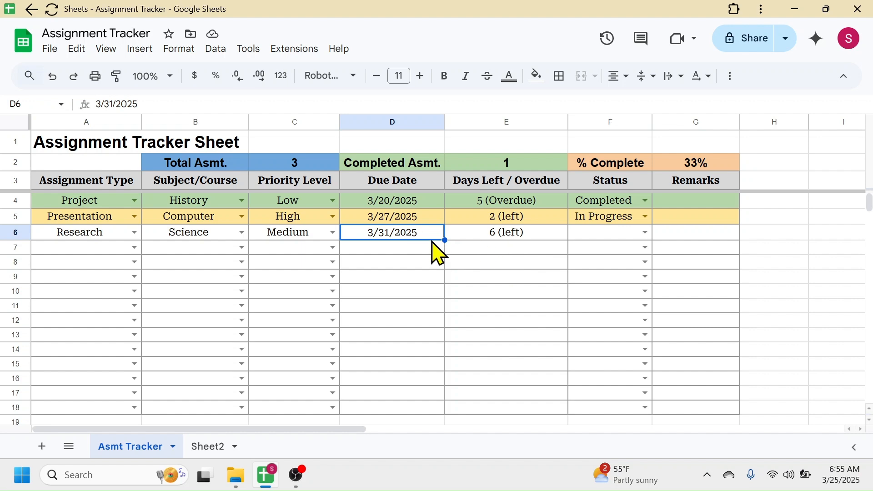
double_click(389, 235)
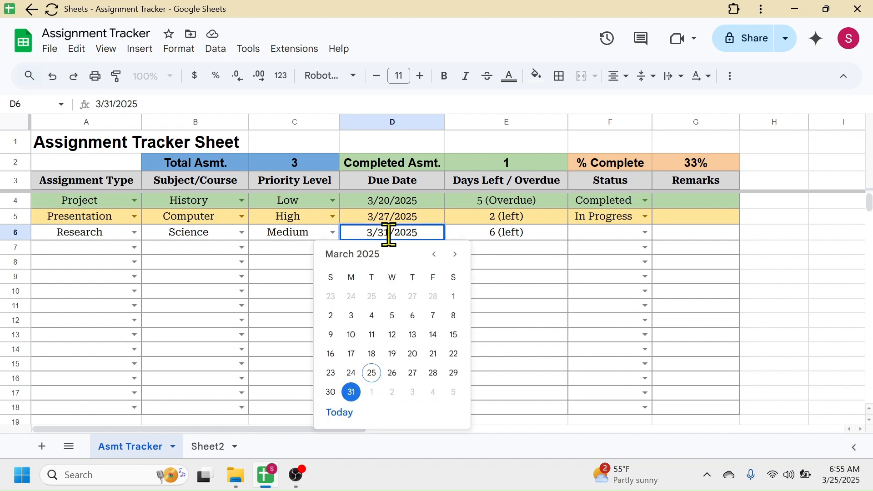
click(372, 355)
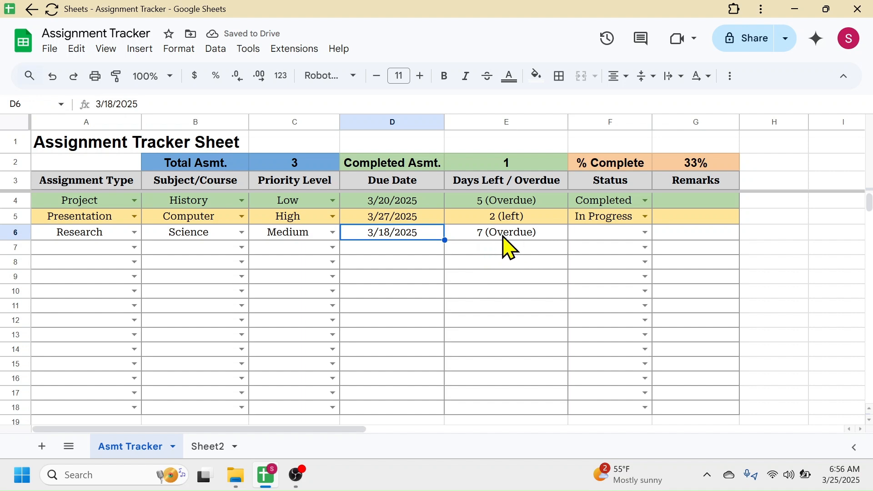
Step: Set the status of the Research row to Not Started and of the Presentation row to Completed
click(646, 233)
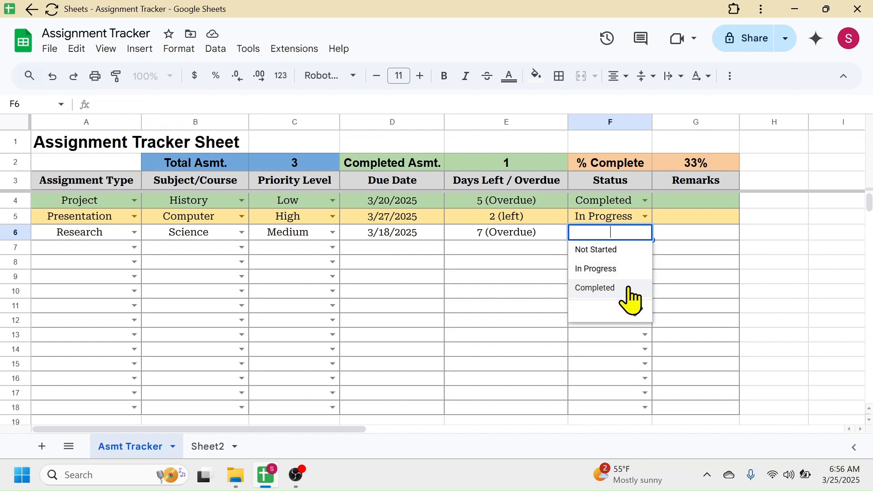
click(604, 250)
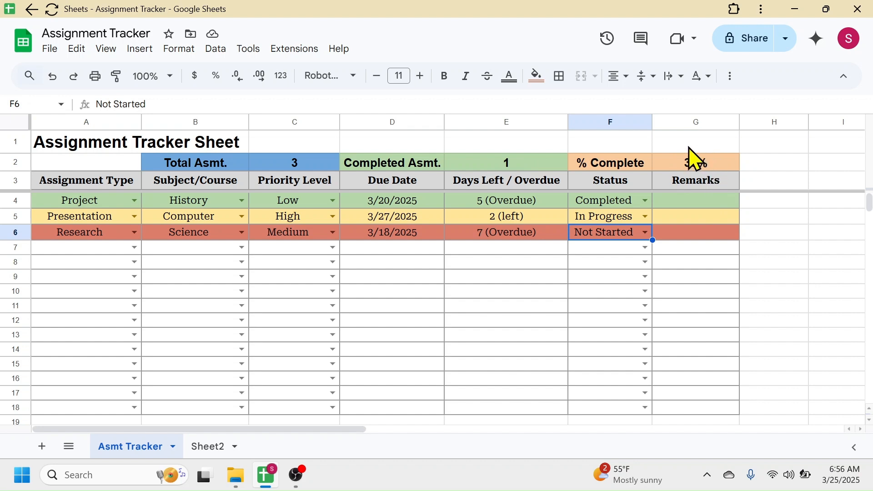
click(645, 216)
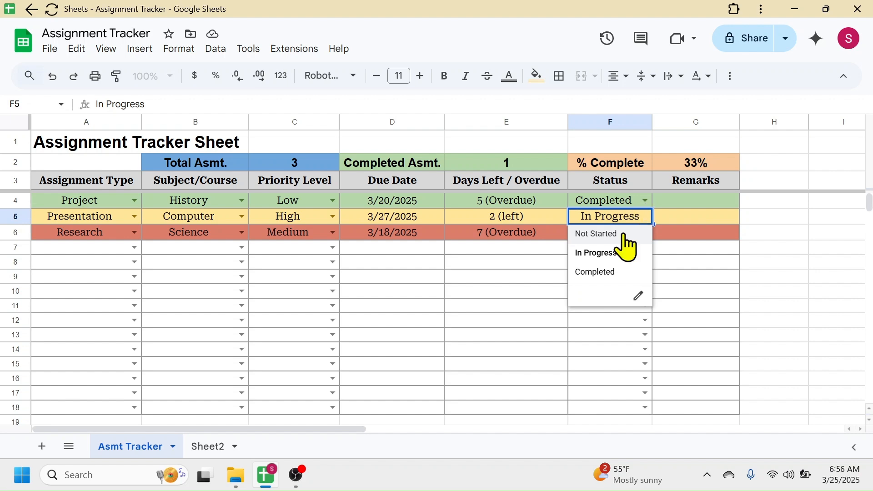
click(599, 273)
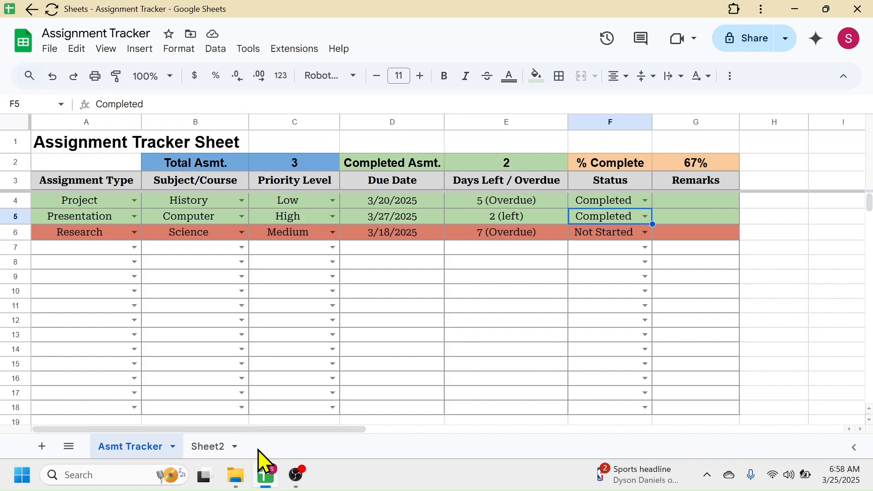
Step: Add a new sheet to the workbook and rename it AsTracker
click(42, 448)
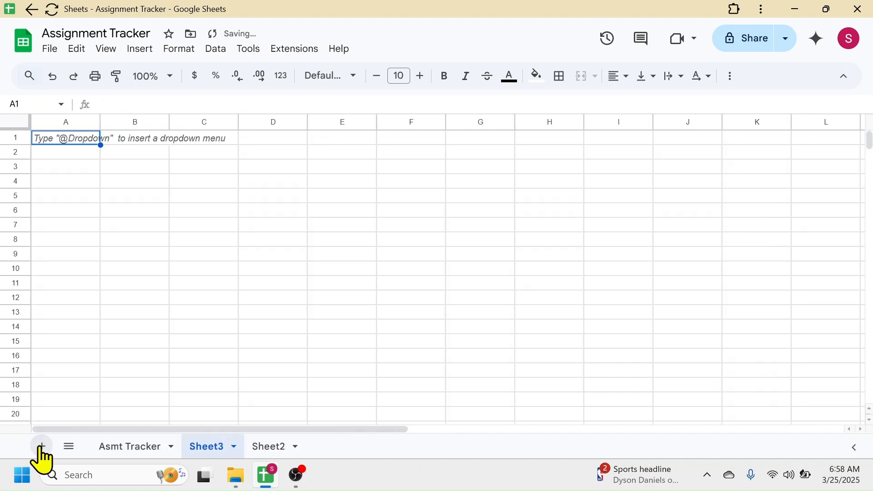
right_click(200, 454)
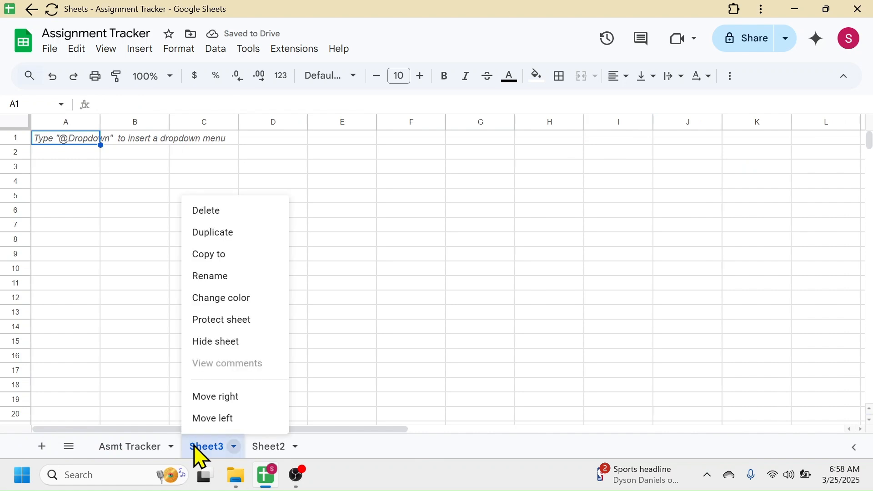
click(210, 276)
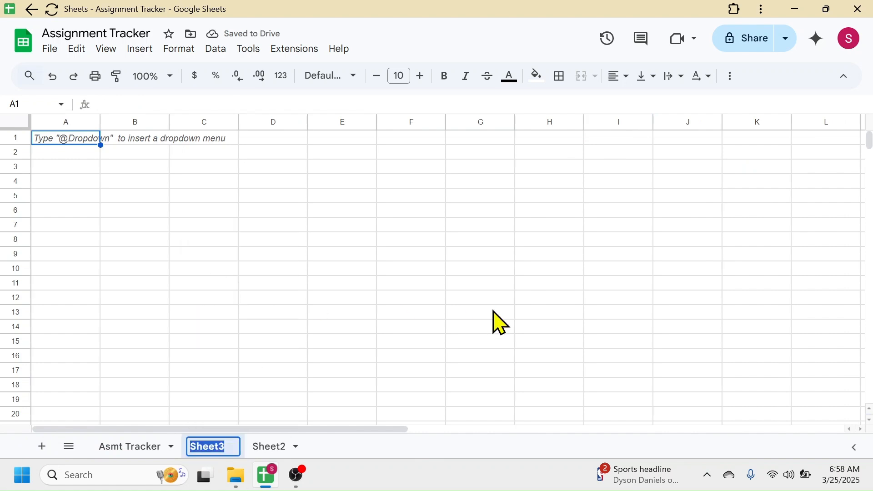
text(AsTracker)
click(414, 287)
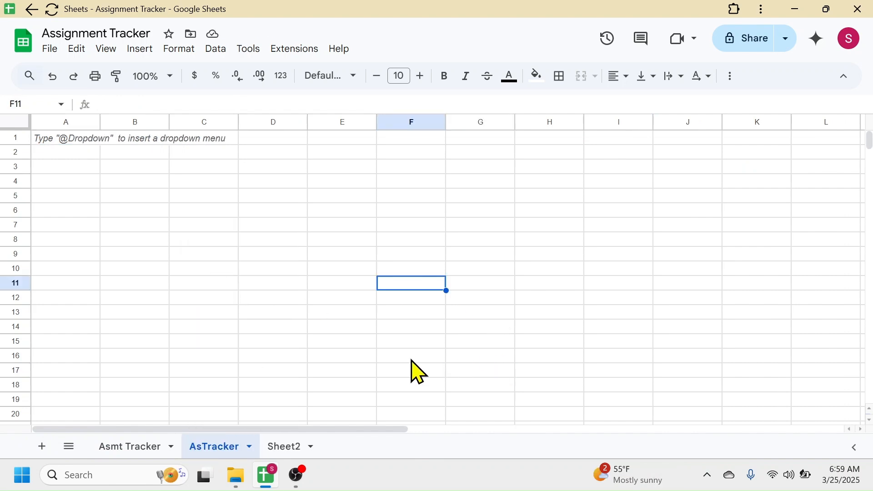
Step: Review the assignment type, subject, status and priority lists in B3:E8 of Sheet2, and return to the AsTracker sheet
click(285, 452)
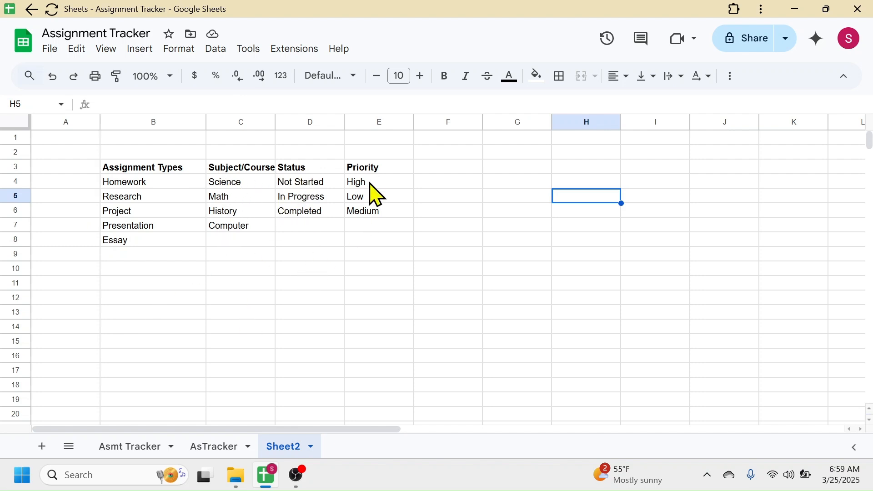
drag(128, 166, 385, 249)
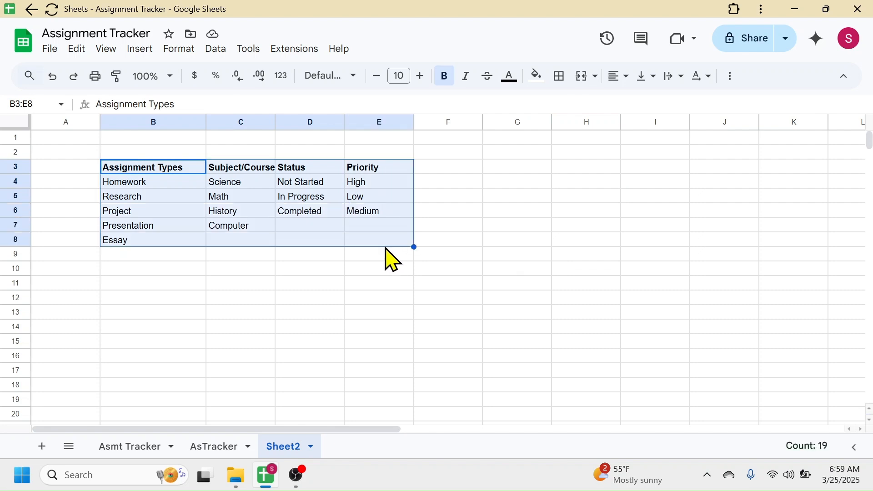
click(218, 449)
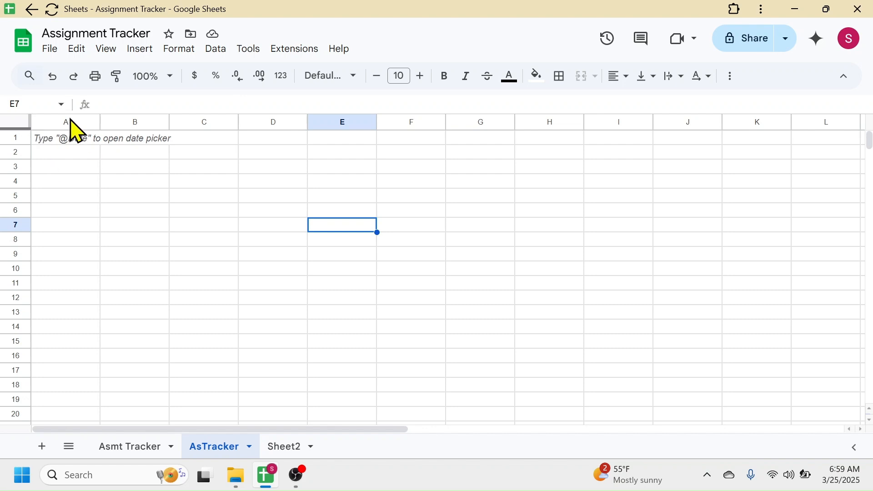
Step: Set the font size of the entire AsTracker sheet to 13
click(19, 127)
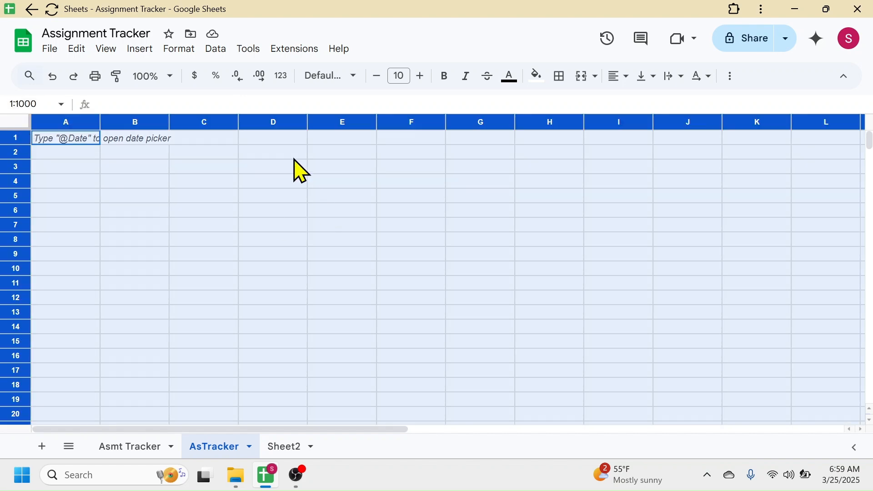
click(422, 76)
click(422, 77)
click(226, 213)
Step: Enter the title "Assignment Tracker Sheet" in cell A1
click(64, 136)
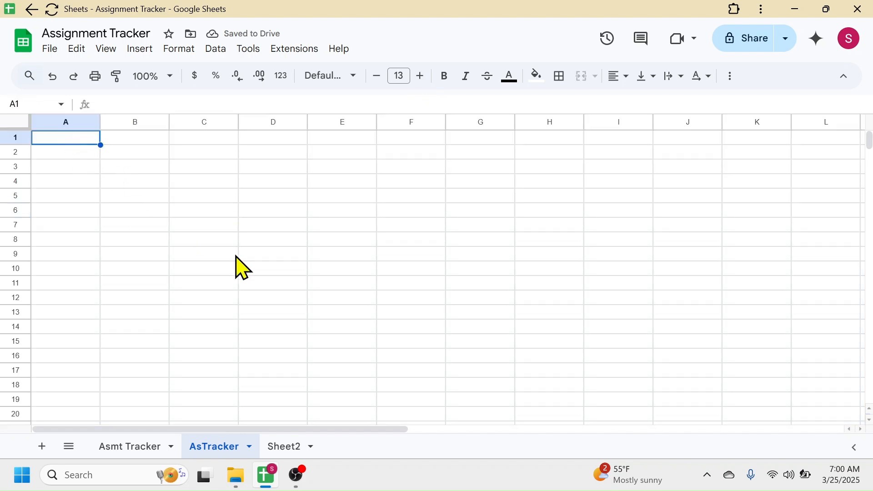
text(Assignment Tracker Sheet)
click(237, 258)
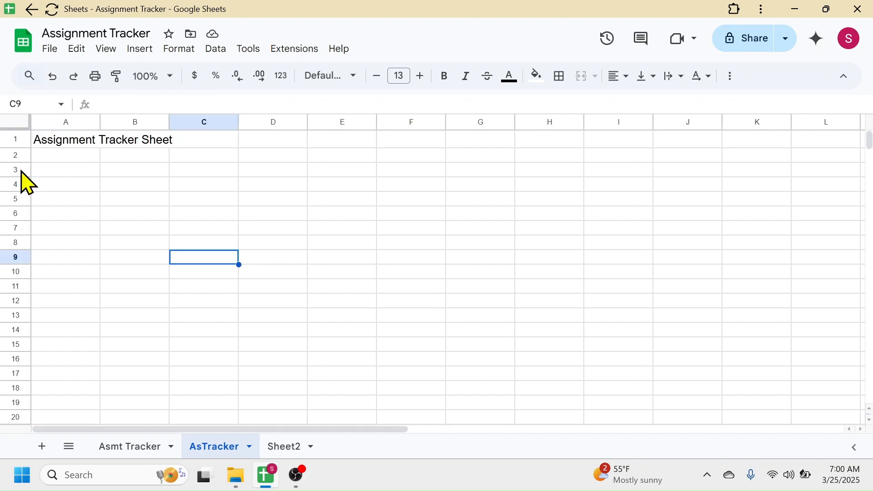
Step: Enter the headers "Assignment Type" in A3 and "Subject / Course" in B3, and widen column B to fit its header
click(67, 172)
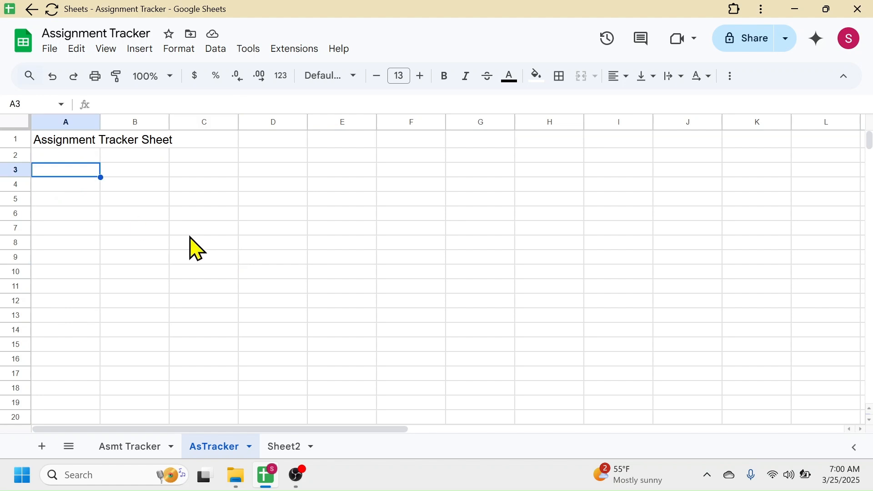
text(Assignment Type)
key(Tab)
text(S)
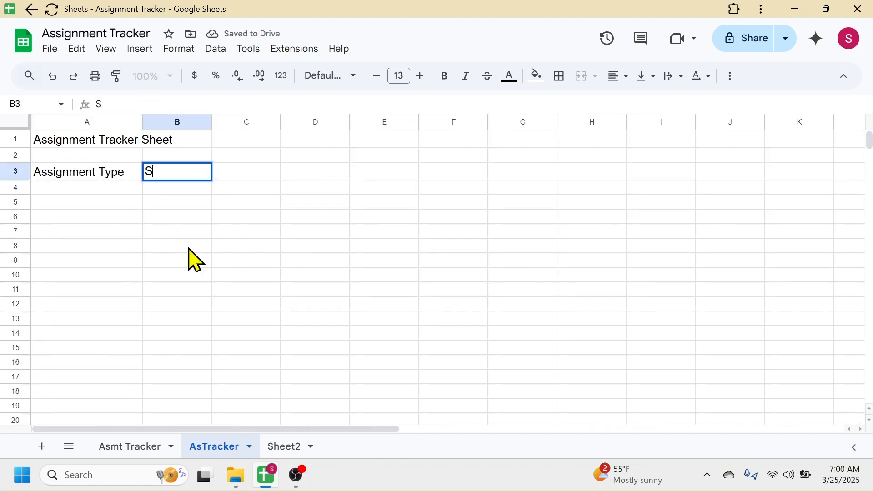
text(ubject / Course)
key(Return)
drag(212, 122, 242, 124)
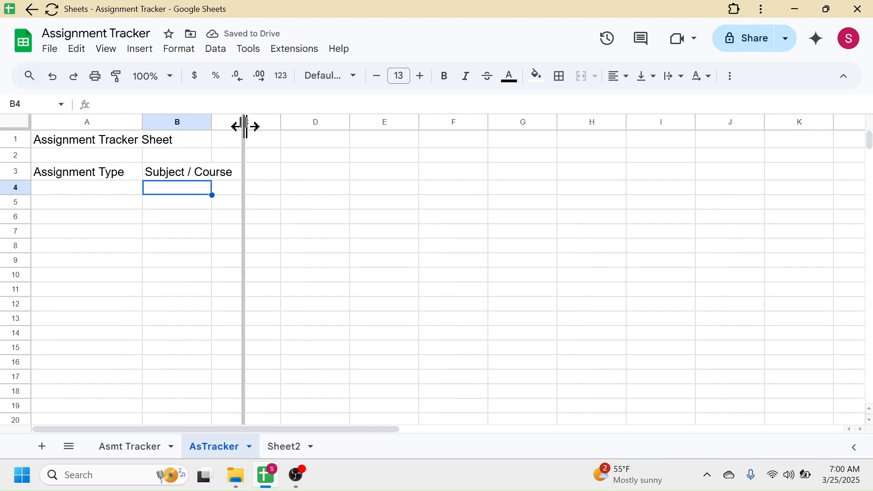
Step: Enter the headers "Priority Level" in C3 and "Due Date" in D3
click(291, 173)
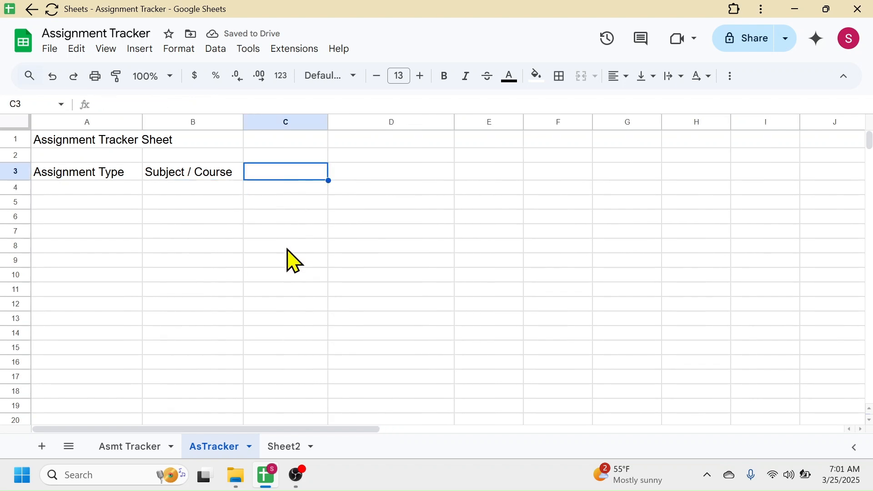
text(Priority Level)
key(Tab)
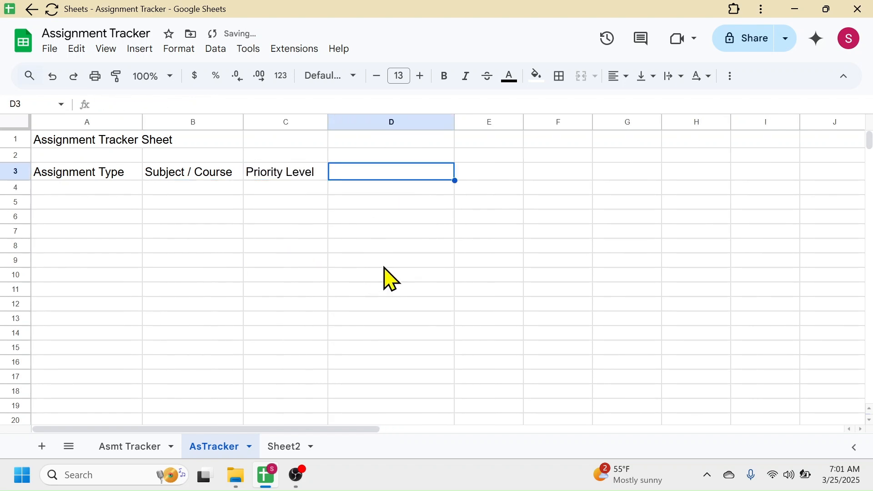
text(Due Date)
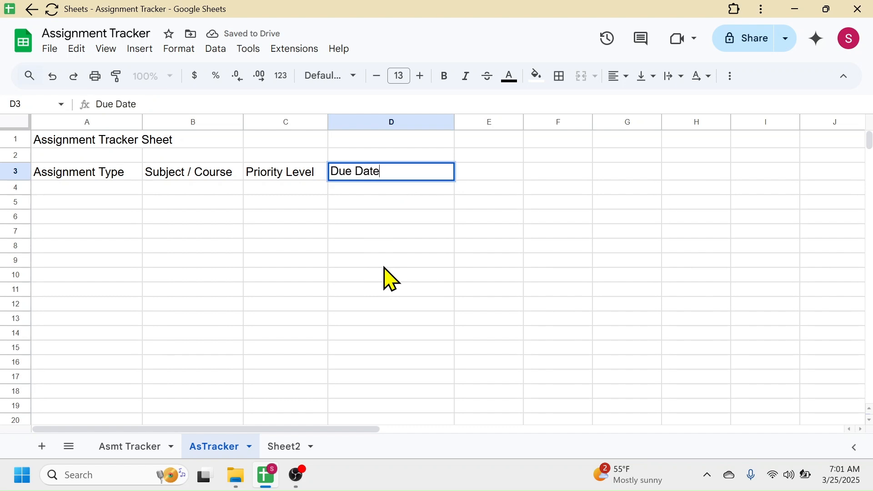
key(Tab)
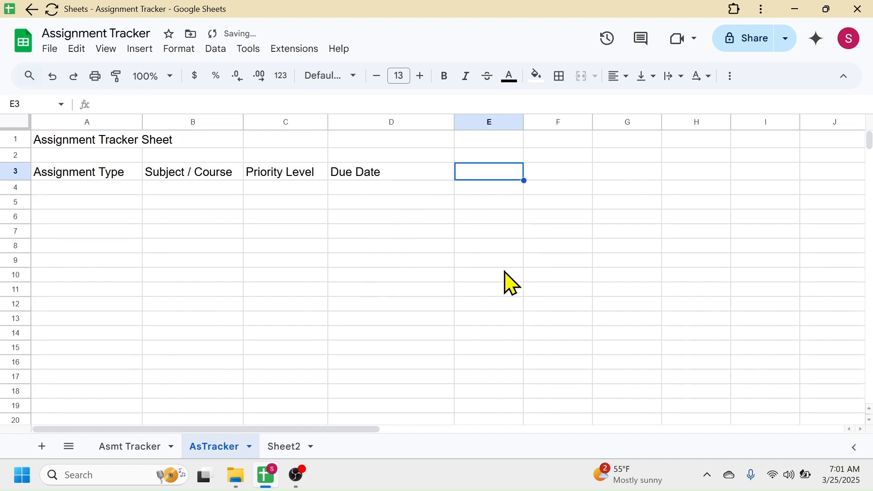
Step: Enter the header "Days Left / Overdue" in E3, and adjust the widths of columns D and E to fit their headers
text(Days Left / Overdue)
key(Return)
drag(455, 122, 528, 123)
click(539, 172)
click(502, 174)
Step: Enter the headers "Status" in F3 and "Remarks / Notes" in G3, and widen column G to fit its header
click(548, 172)
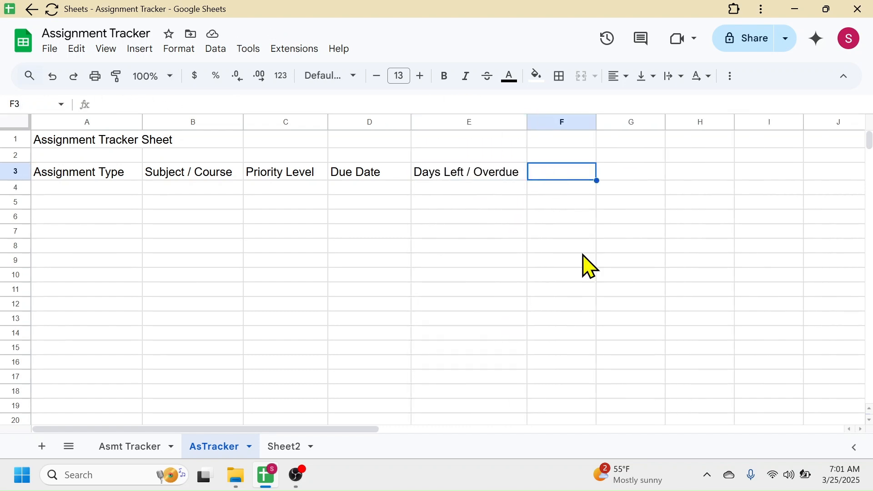
text(Sta)
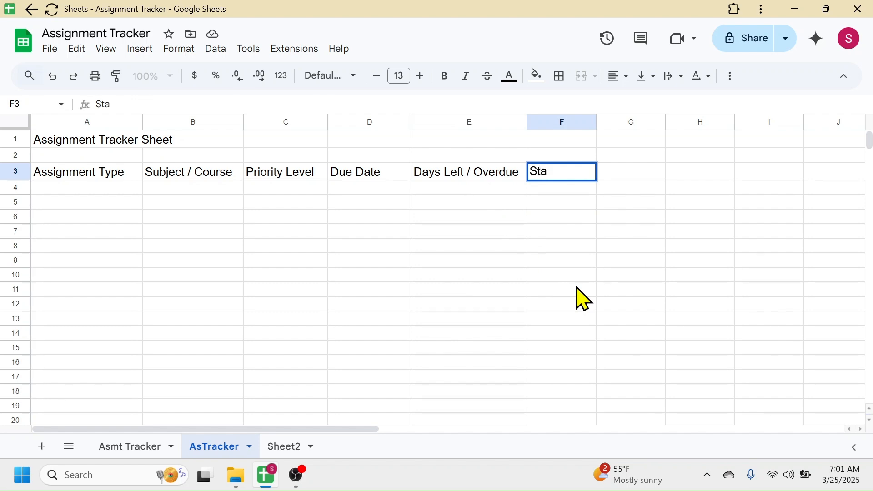
text(tus)
key(Tab)
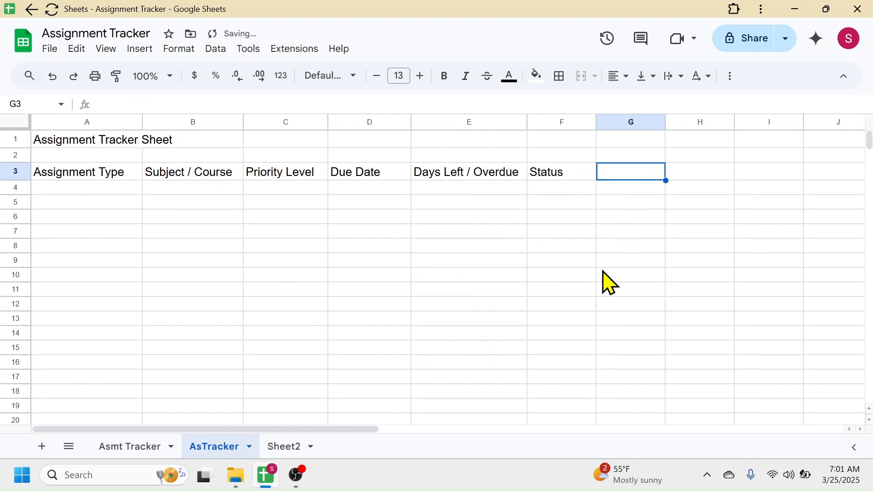
text(Remarks)
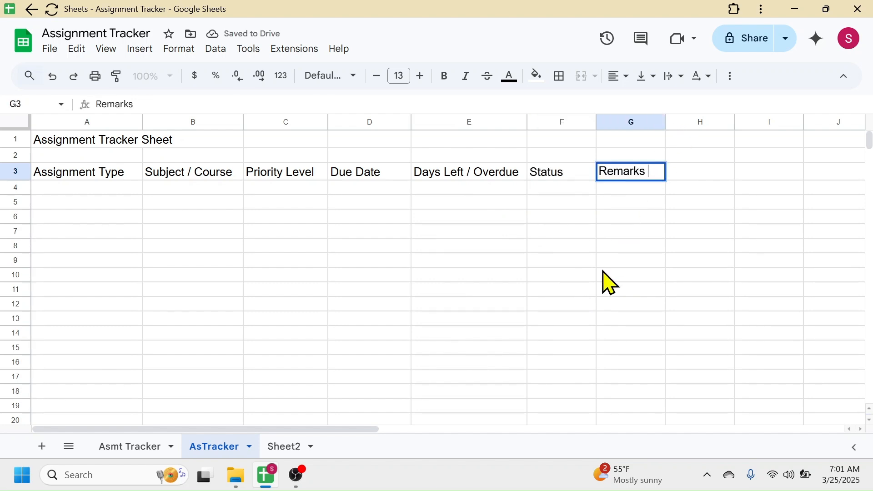
text( / Notes)
key(Return)
drag(665, 123, 713, 125)
Step: Enlarge the title in A1 by three font sizes and make it bold
click(60, 142)
click(420, 77)
click(420, 77)
click(420, 77)
click(445, 76)
Step: Make the header row A3:G3 bold and fill it with grey
drag(109, 176, 654, 176)
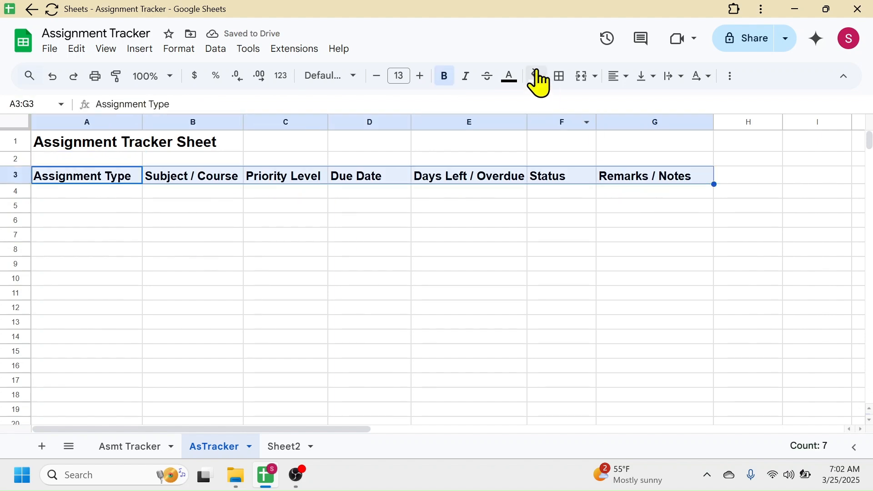
click(536, 75)
click(614, 122)
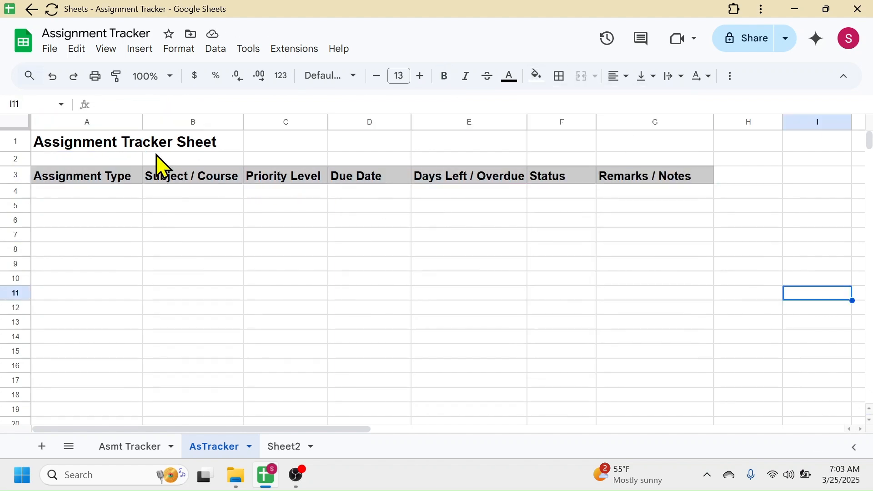
Step: Apply grey borders to all cells of the tracker table in A3:G16
drag(68, 178, 682, 371)
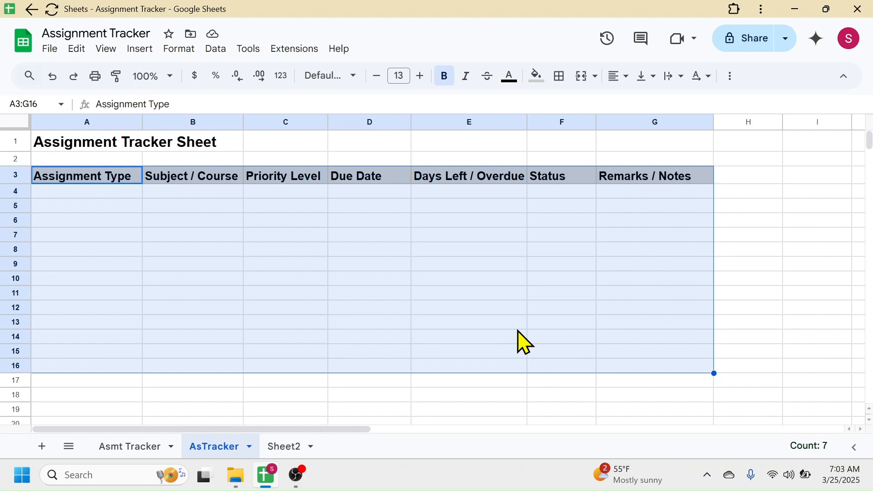
click(561, 82)
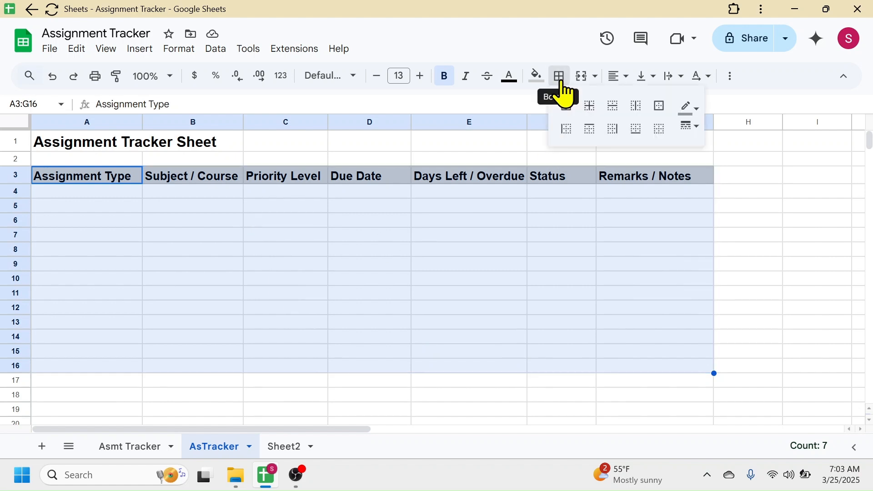
click(689, 110)
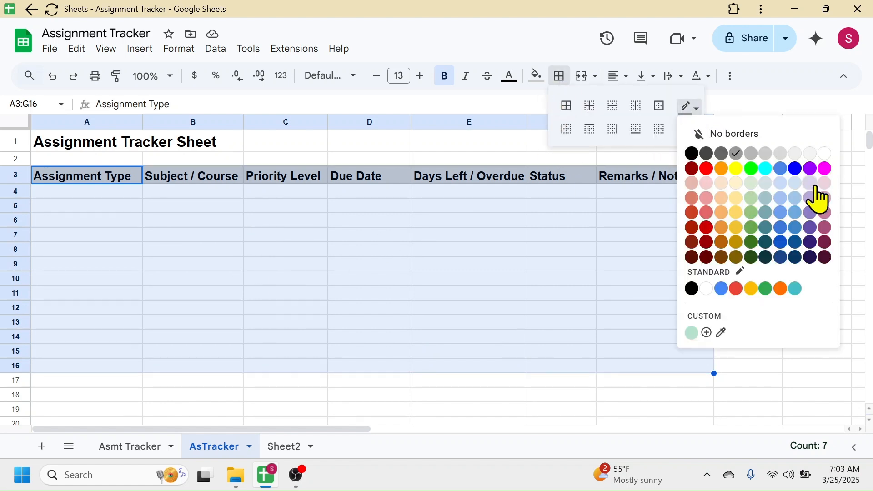
click(737, 155)
click(566, 106)
click(256, 205)
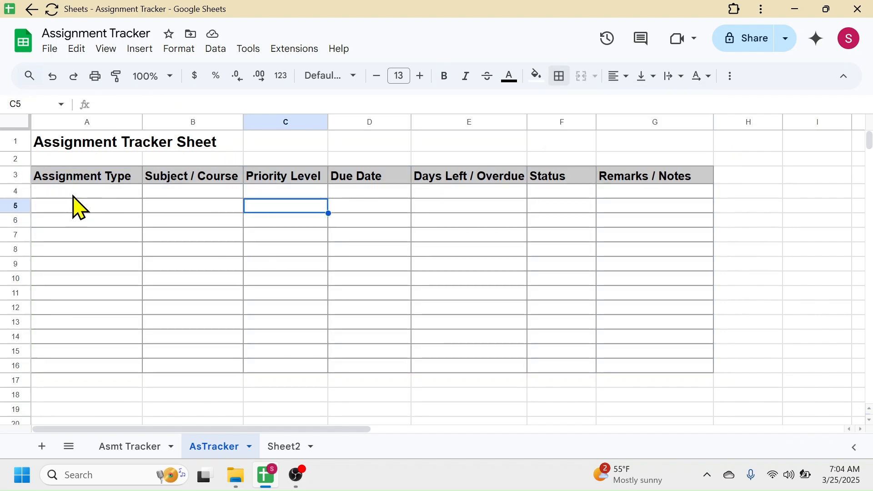
Step: Add a data validation rule to the Assignment Type cells A4:A16 with the criteria Dropdown (from a range)
click(112, 193)
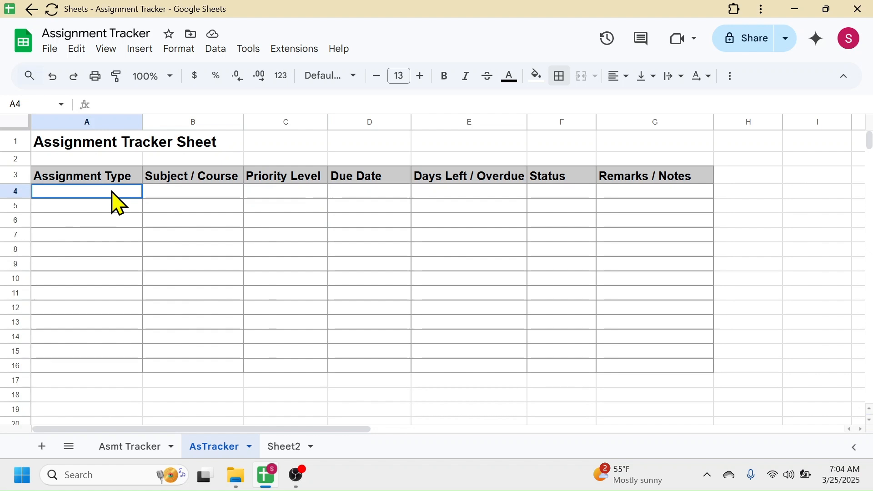
shift+click(109, 366)
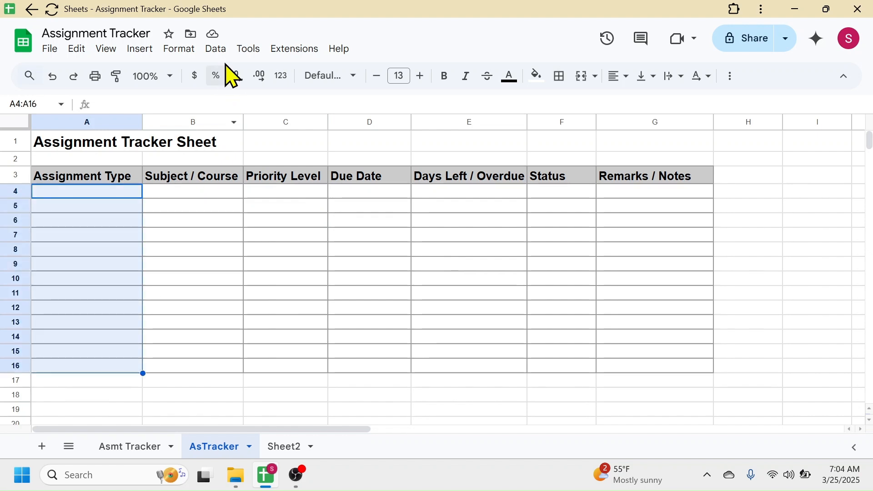
click(217, 50)
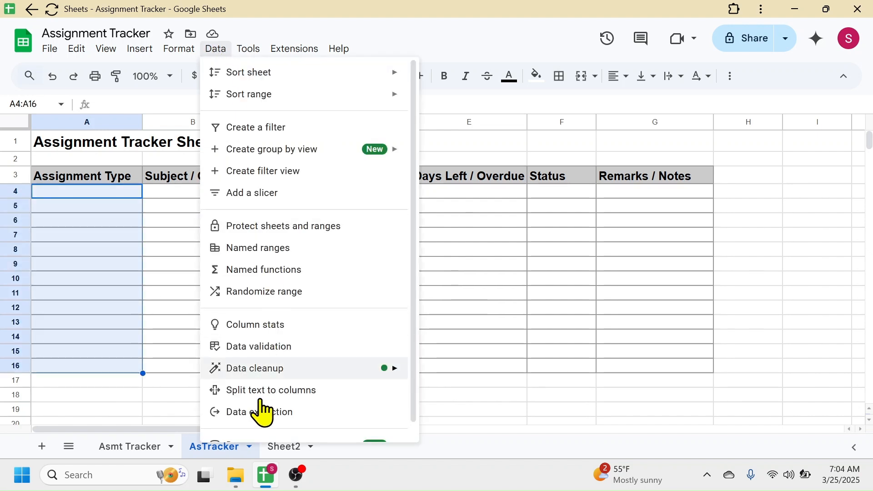
click(269, 349)
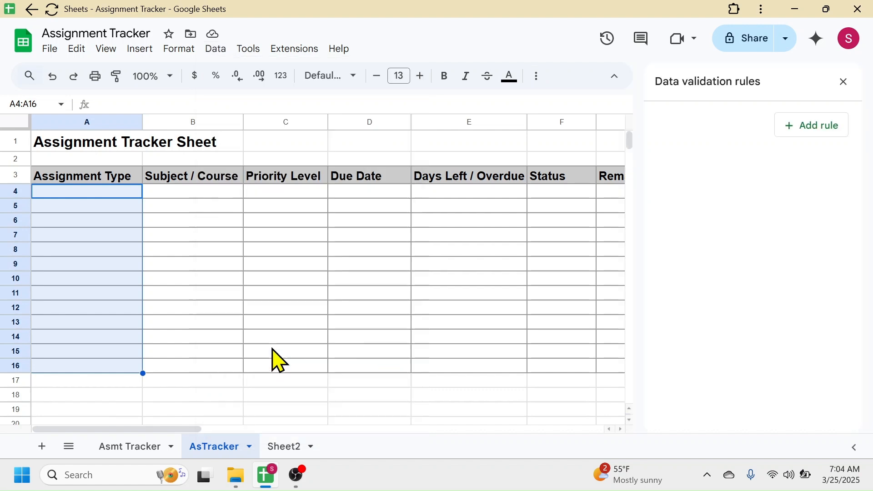
click(812, 129)
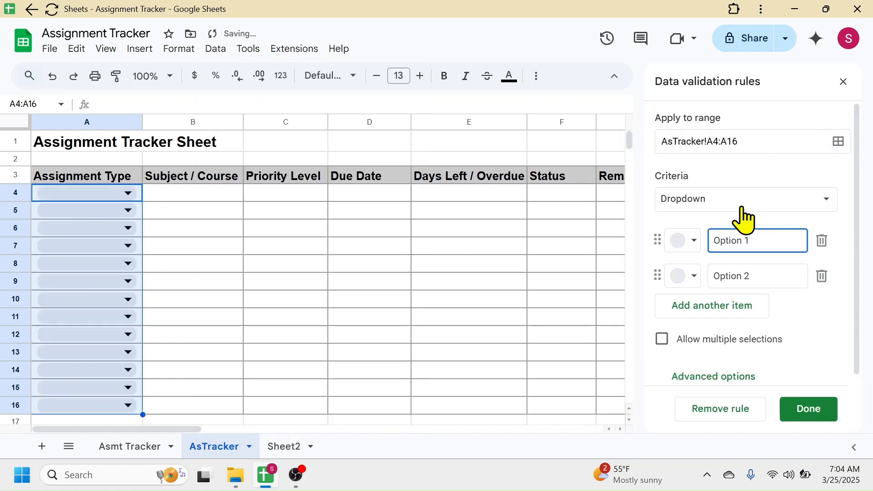
click(827, 201)
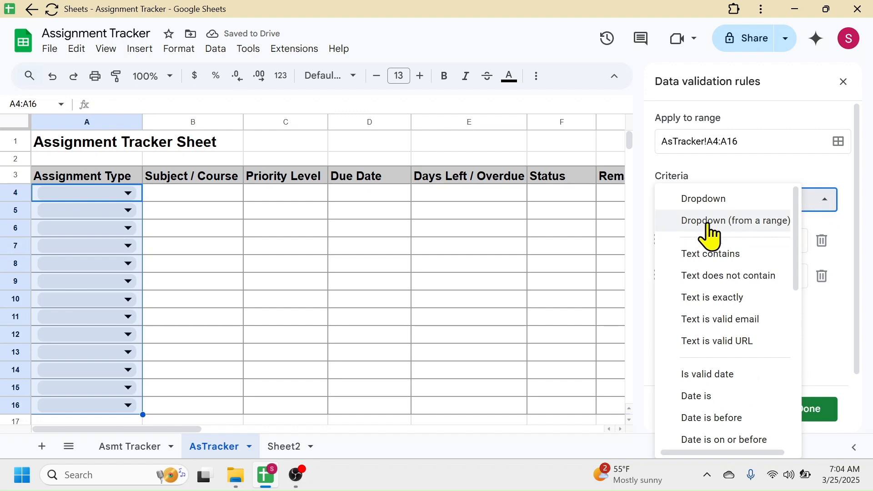
click(739, 222)
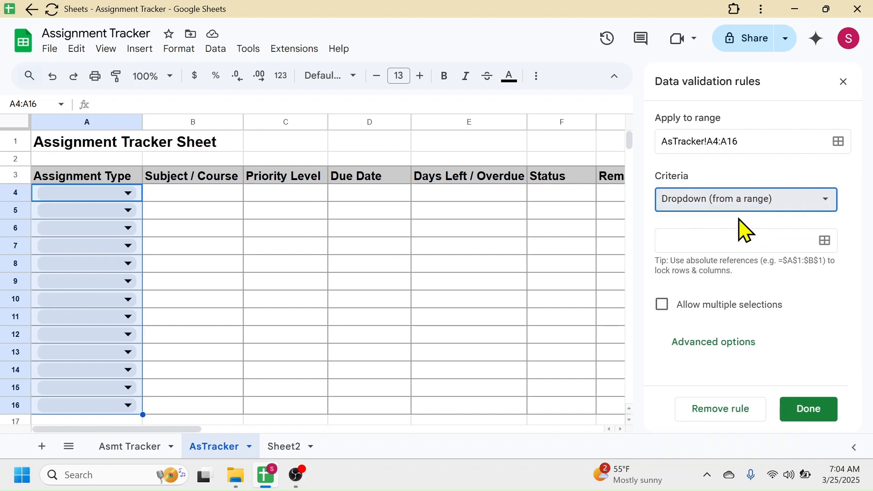
Step: Set the Assignment Type dropdown's source to the list in Sheet2!B4:B8
click(287, 447)
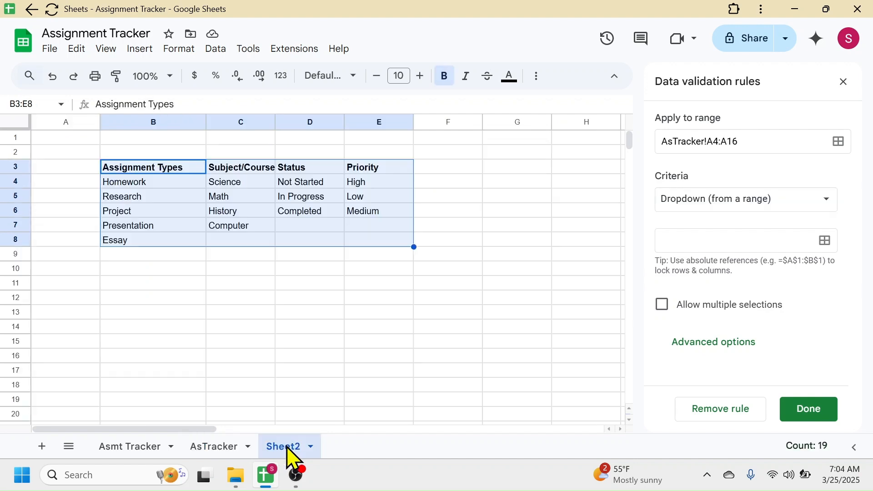
click(689, 241)
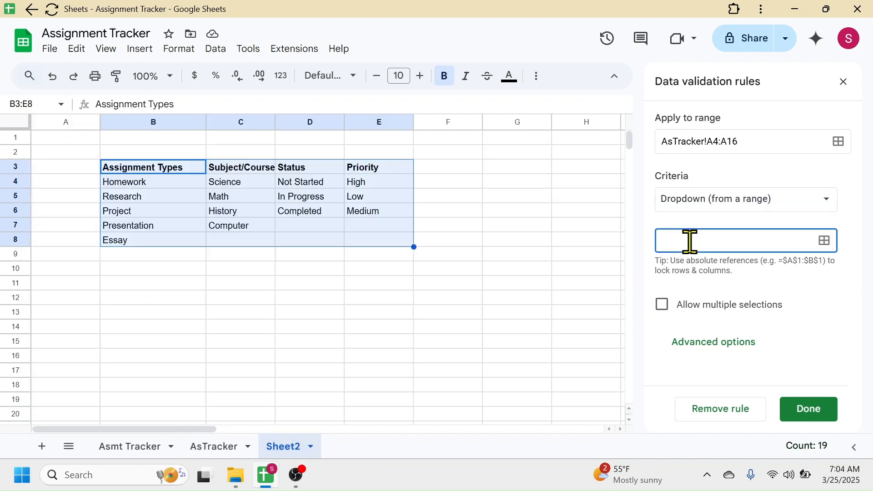
click(142, 191)
drag(142, 193, 140, 241)
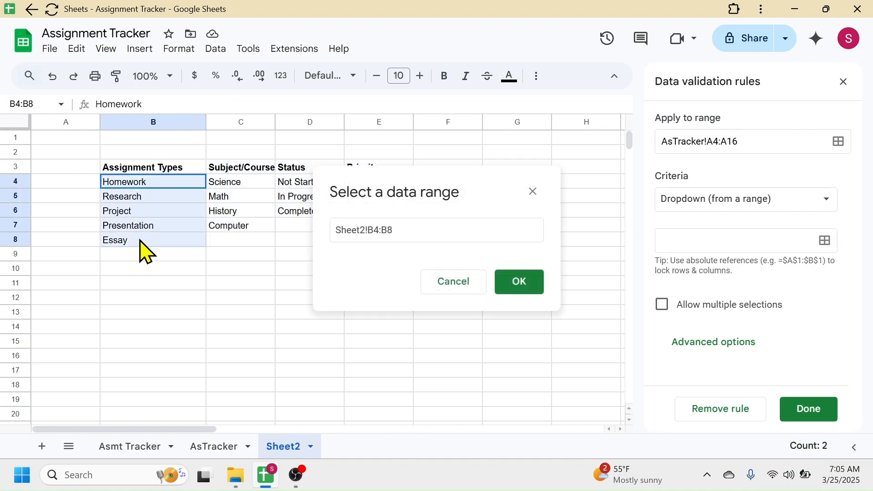
click(519, 282)
Step: Set the Assignment Type dropdown's display style to Arrow in the advanced options and save the rule
drag(861, 255, 799, 386)
click(716, 368)
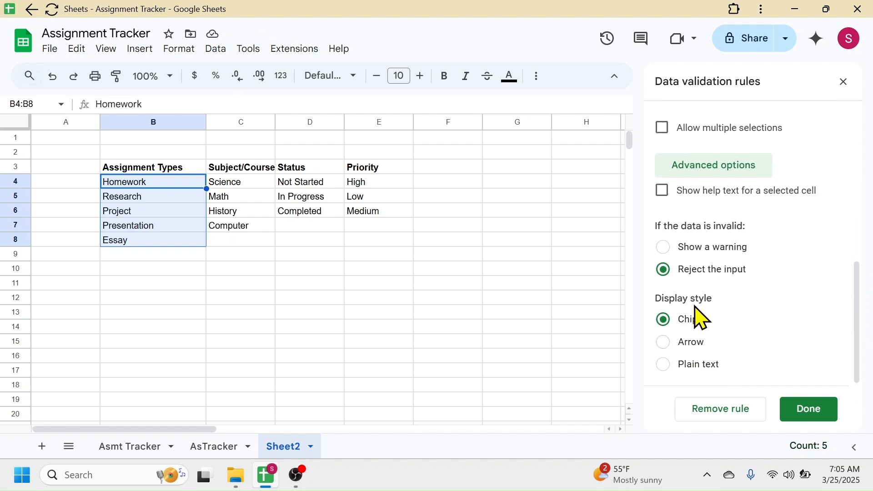
click(664, 344)
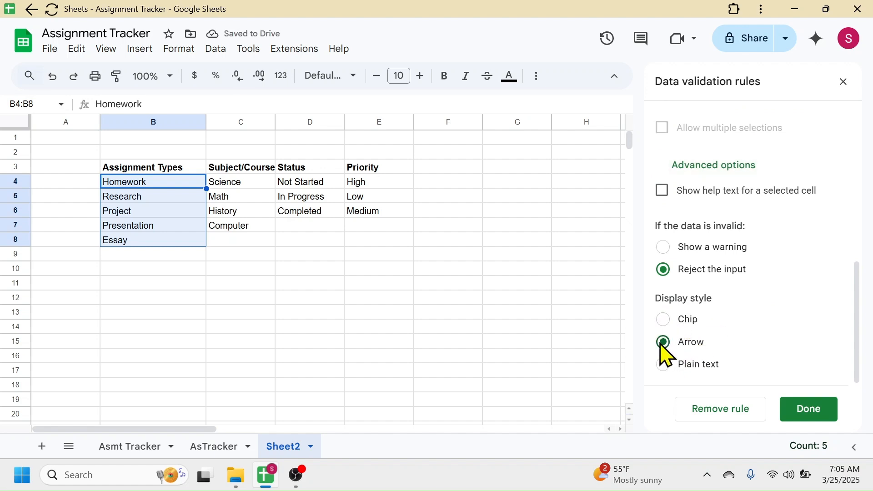
click(811, 411)
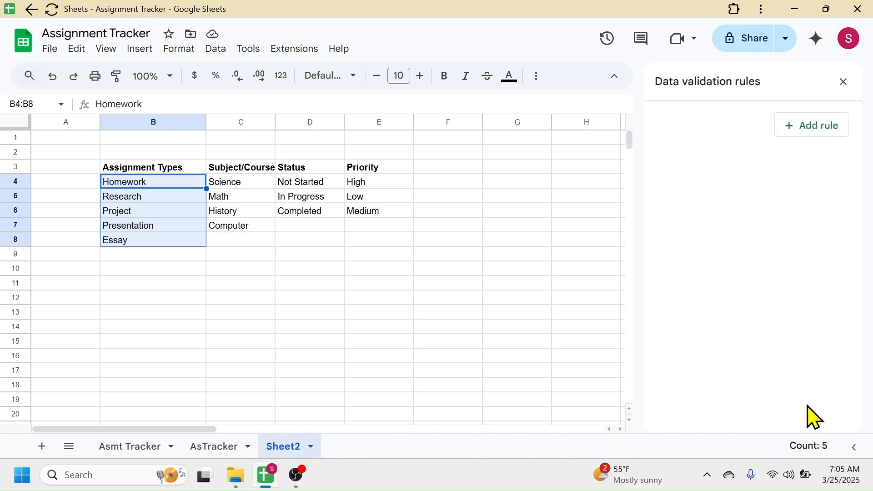
Step: Return to the AsTracker sheet and choose "Presentation" from the dropdown in A4
click(214, 448)
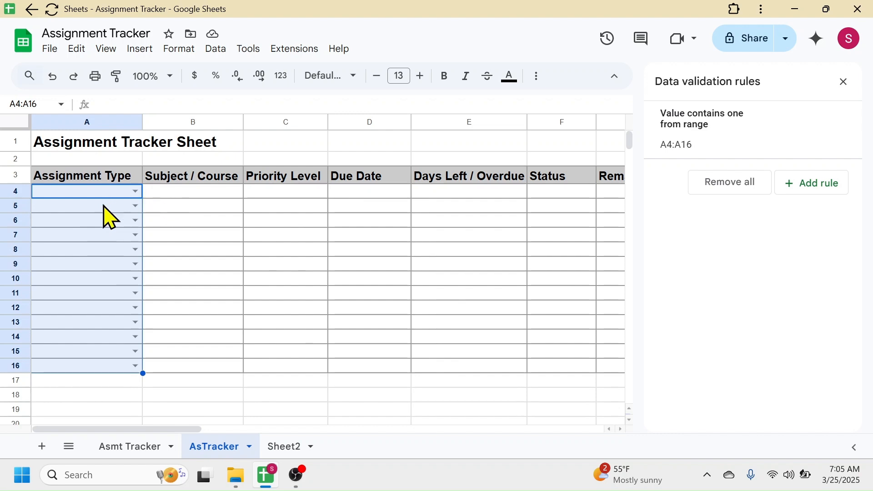
click(115, 194)
click(136, 193)
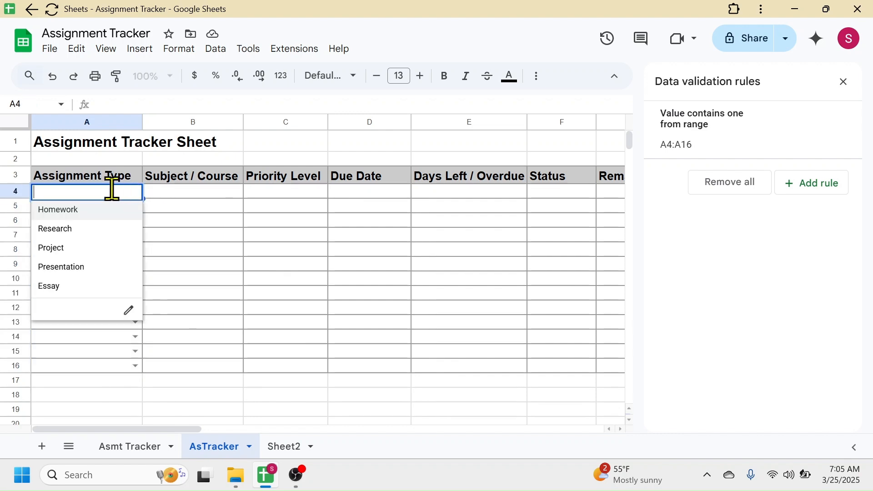
click(65, 269)
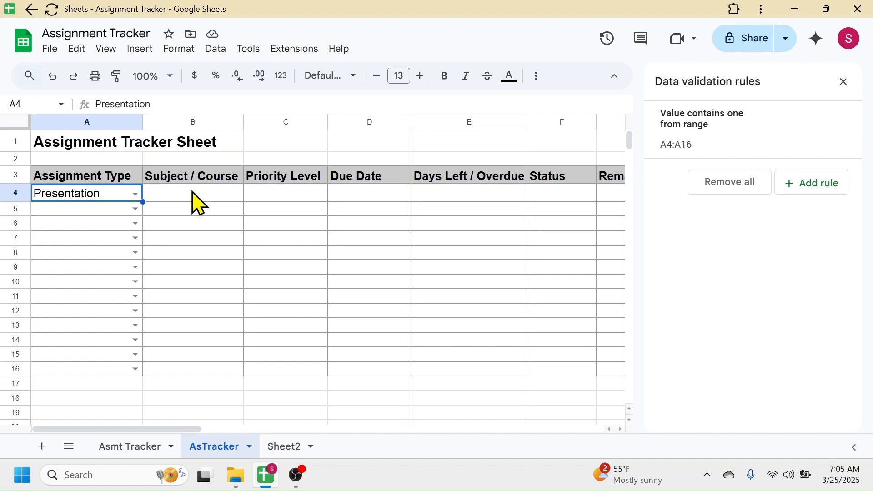
Step: Add a data validation rule to the Subject / Course cells B4:B16 with the criteria Dropdown (from a range)
drag(205, 192, 201, 369)
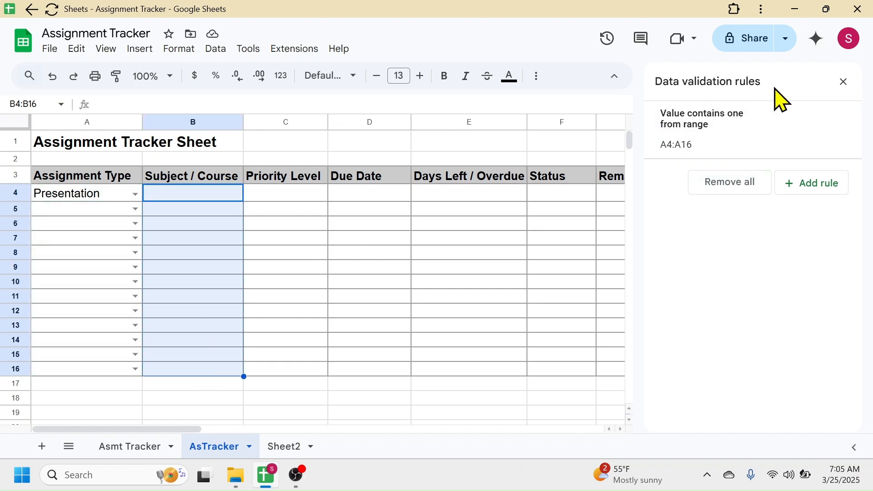
click(817, 191)
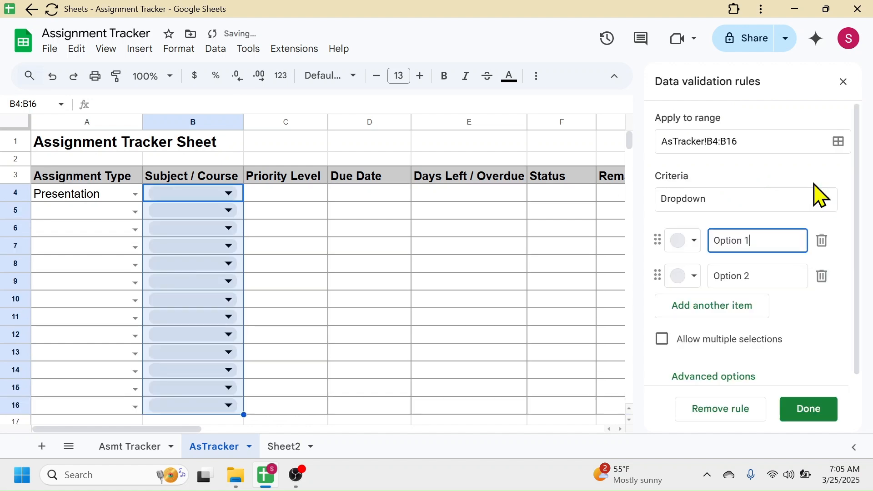
click(826, 201)
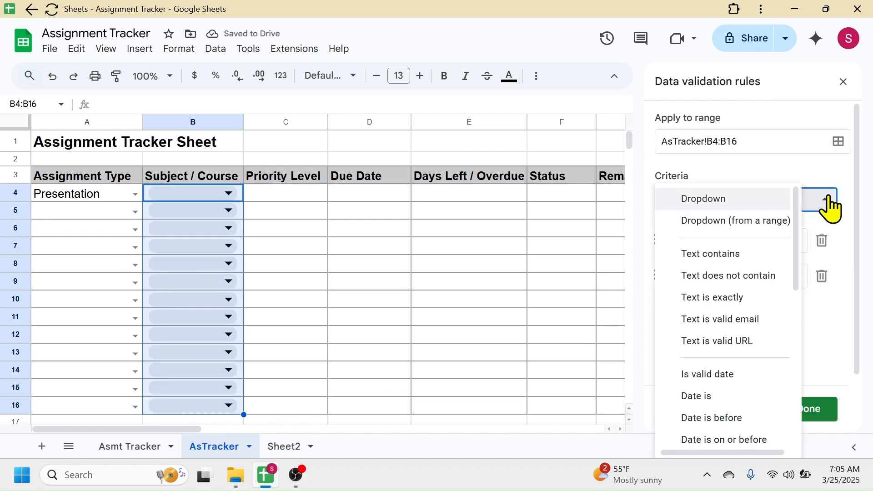
click(745, 222)
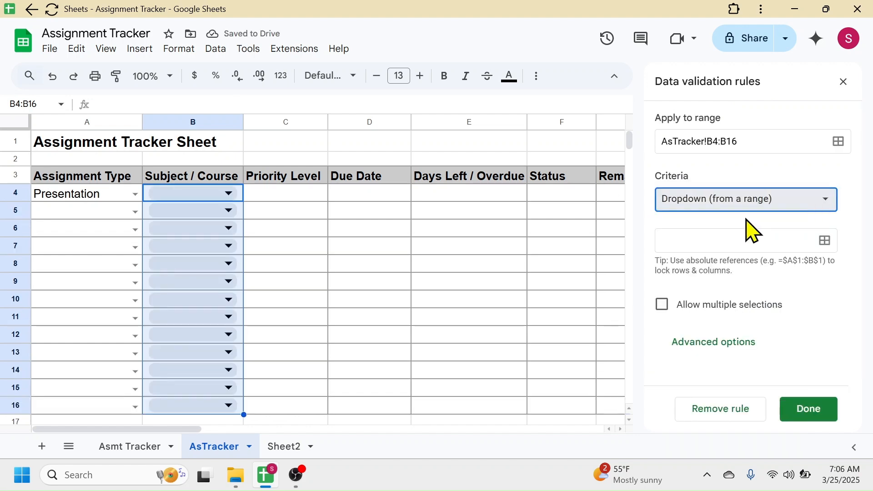
Step: Set the Subject / Course dropdown's source to Sheet2!C4:C14, including spare blank rows below the subjects
click(283, 445)
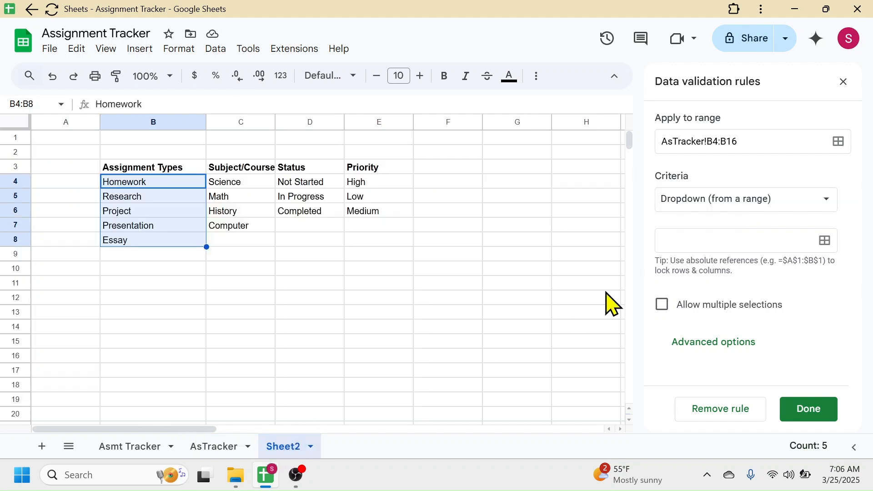
click(678, 240)
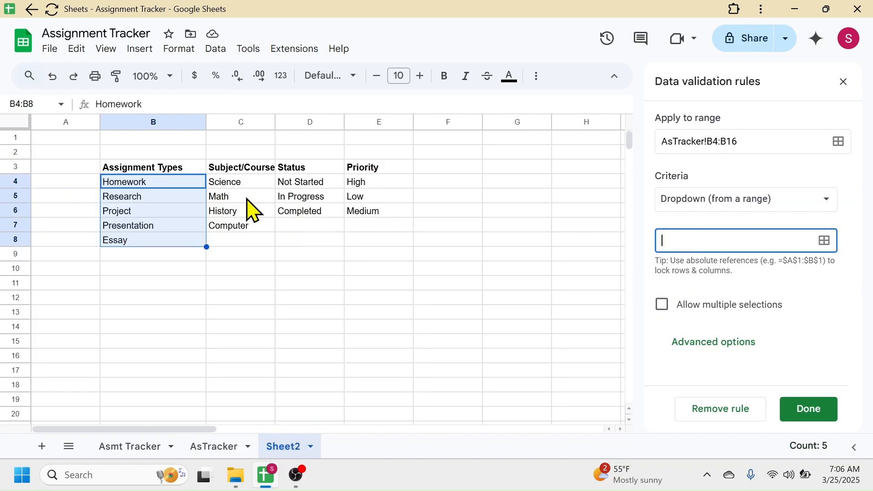
drag(237, 179, 238, 226)
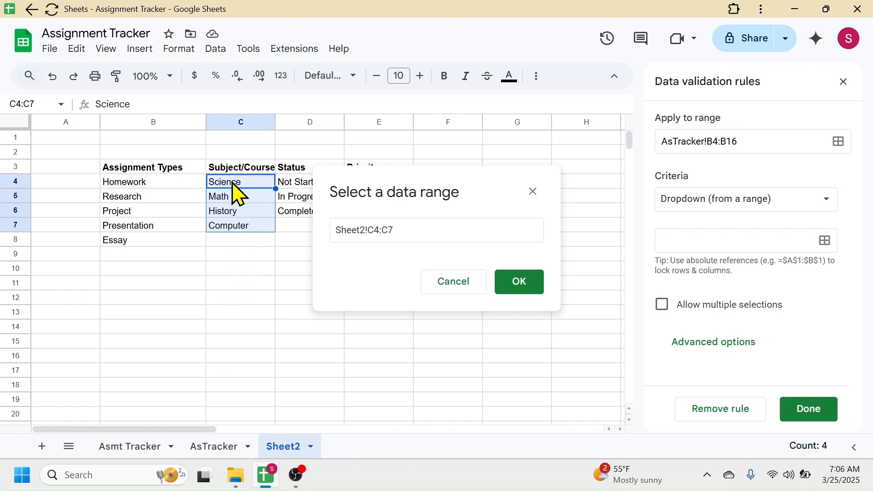
drag(240, 191, 241, 330)
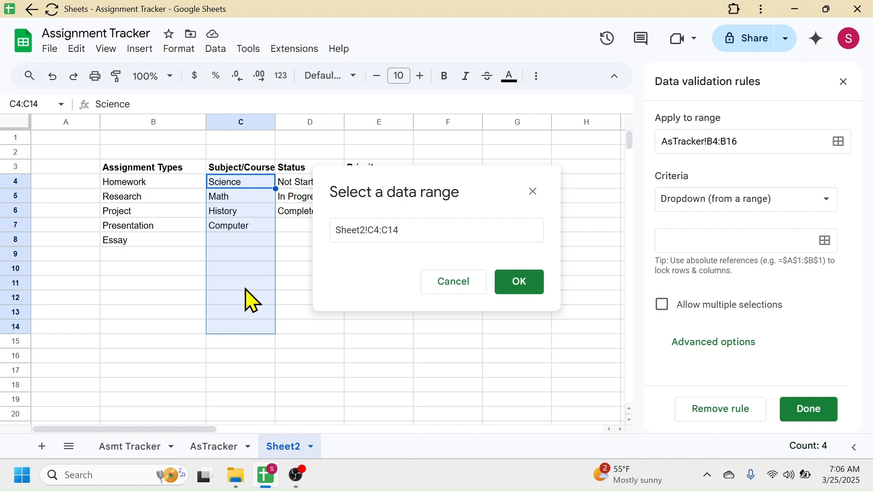
click(521, 282)
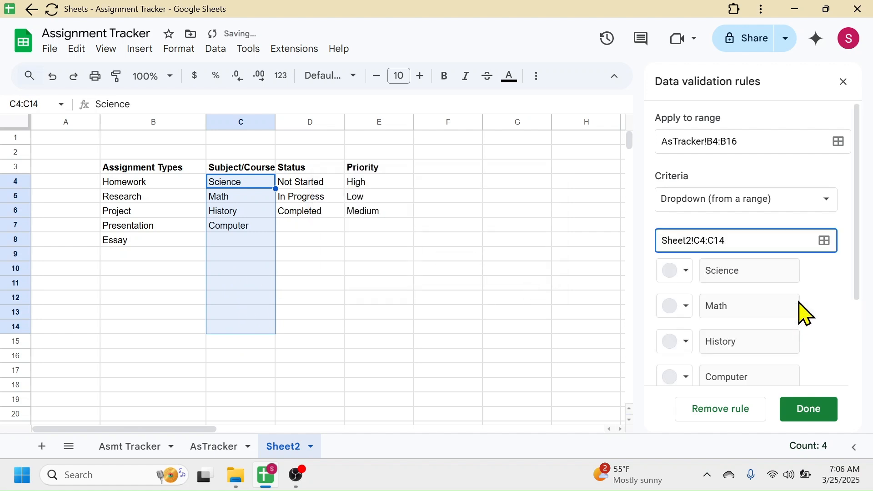
Step: Set the Subject / Course dropdown's display style to Arrow in the advanced options and save the rule
scroll(801, 308, down, 2)
click(703, 369)
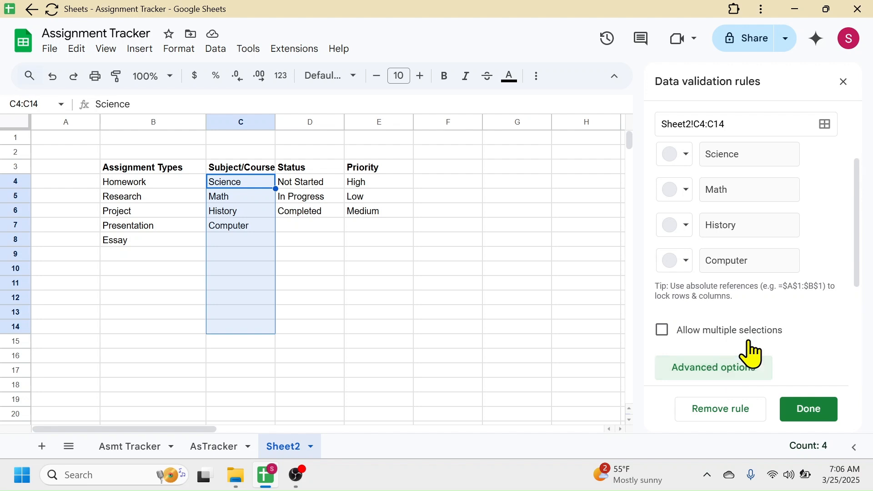
scroll(746, 354, down, 4)
scroll(769, 354, down, 1)
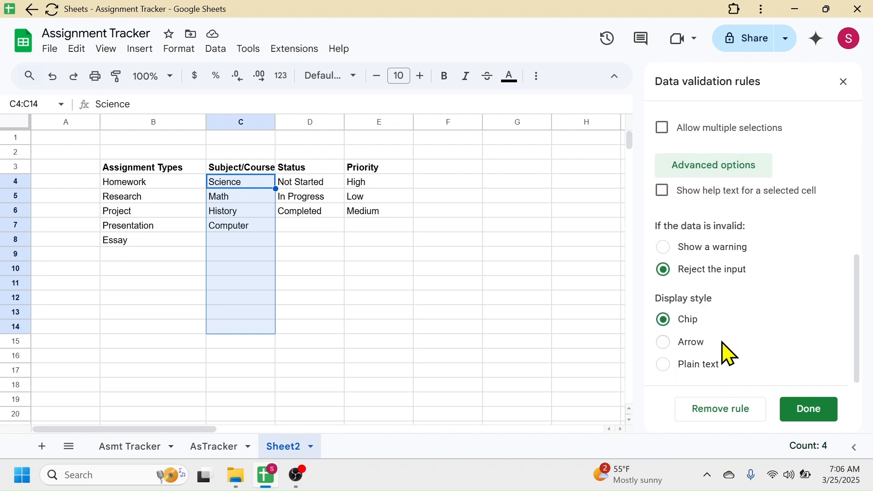
click(664, 343)
click(805, 411)
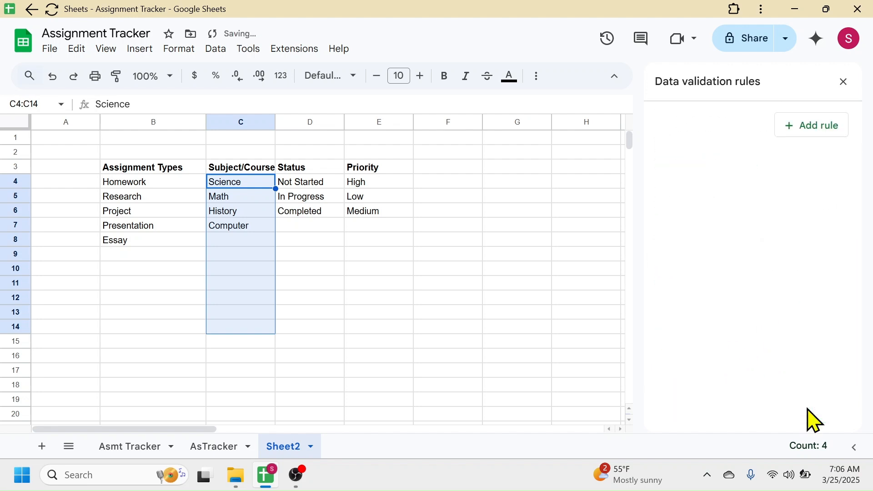
Step: Return to the AsTracker sheet and choose "Science" from the Subject / Course dropdown in B4
click(212, 448)
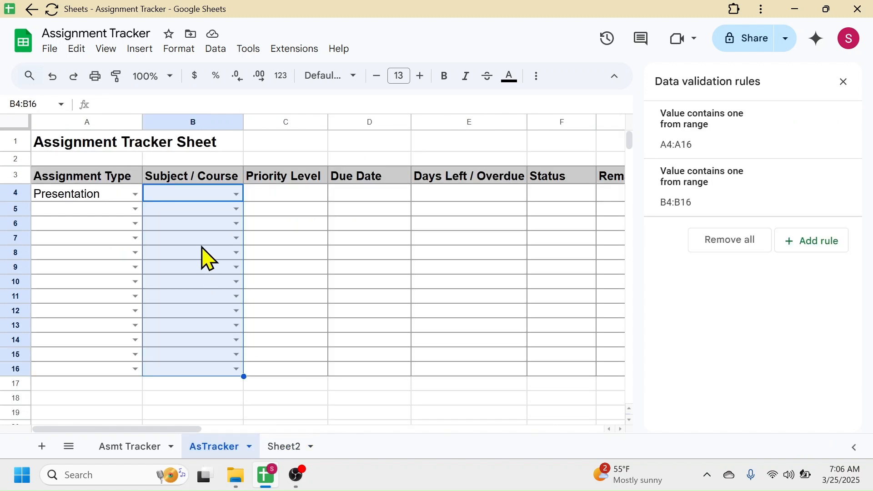
click(272, 195)
click(213, 194)
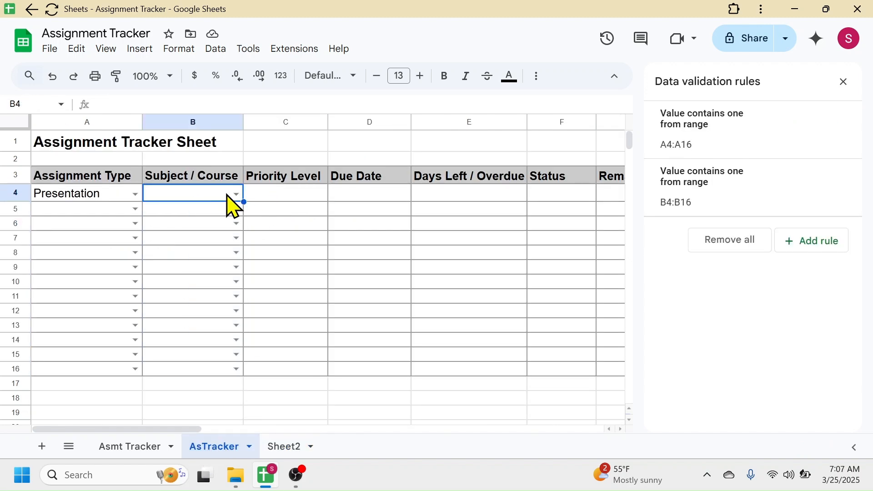
click(238, 195)
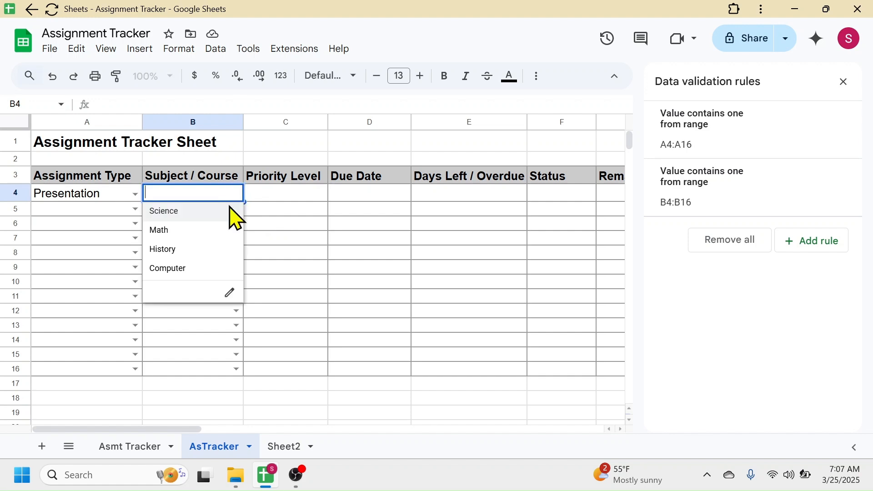
click(171, 212)
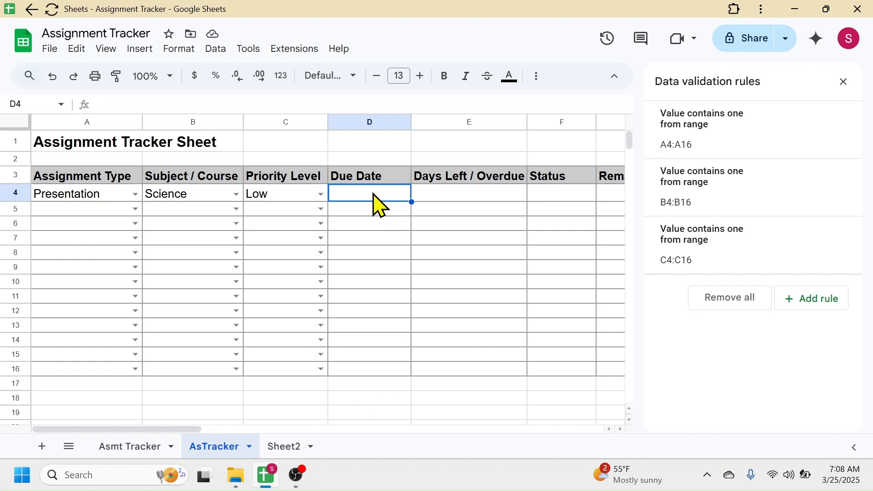
Step: Add a data validation rule with the criteria "Is valid date" to the Due Date cells D4:D16 and pick 3/28/2025 in D4
click(448, 239)
click(384, 192)
drag(384, 192, 384, 370)
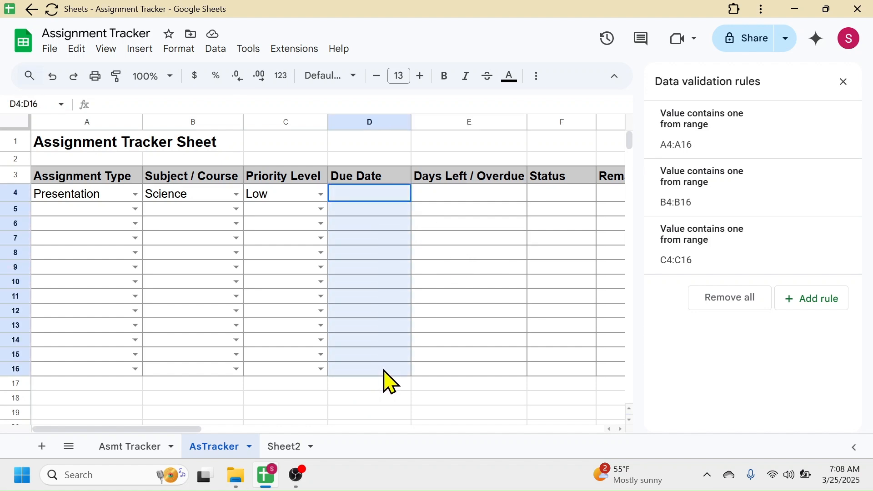
click(811, 302)
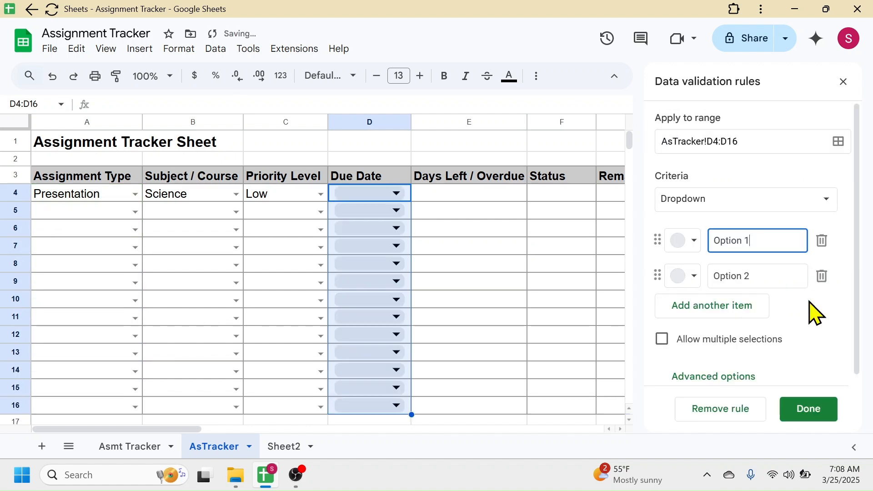
click(825, 202)
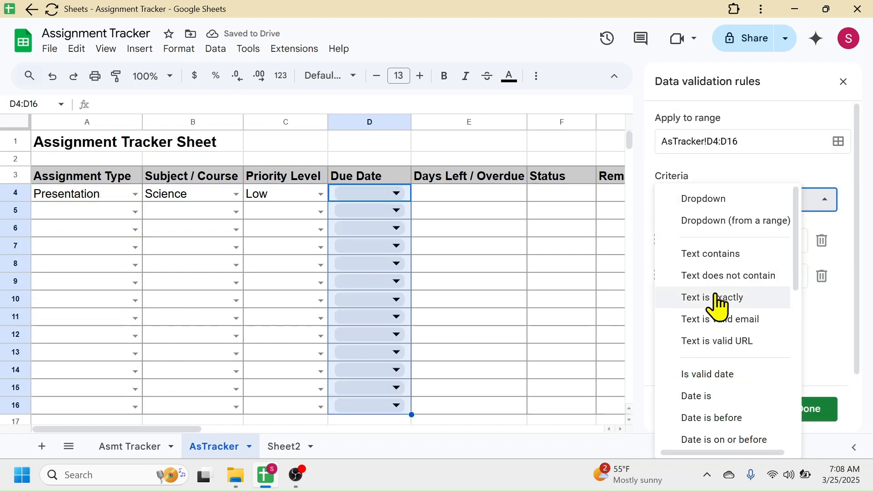
click(709, 375)
click(810, 412)
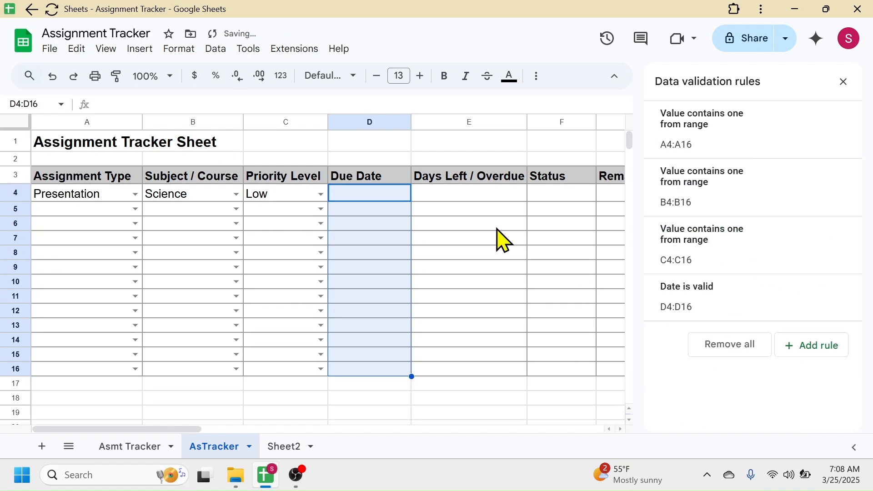
double_click(379, 202)
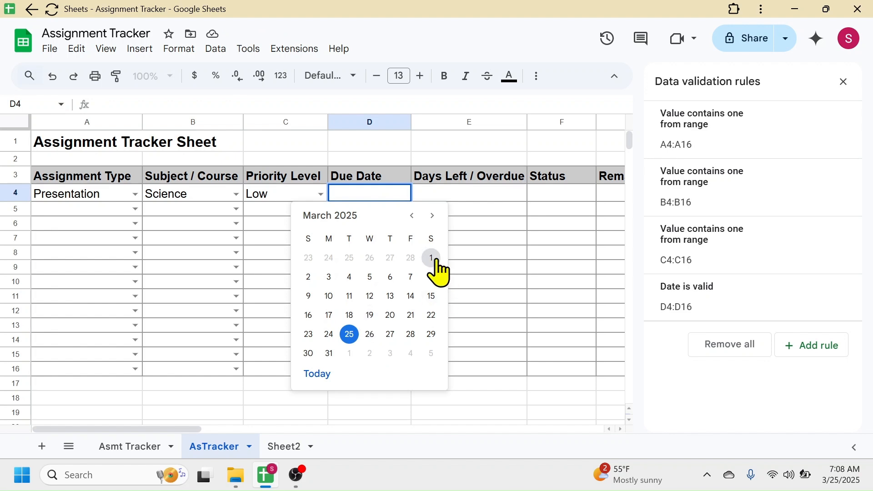
click(411, 335)
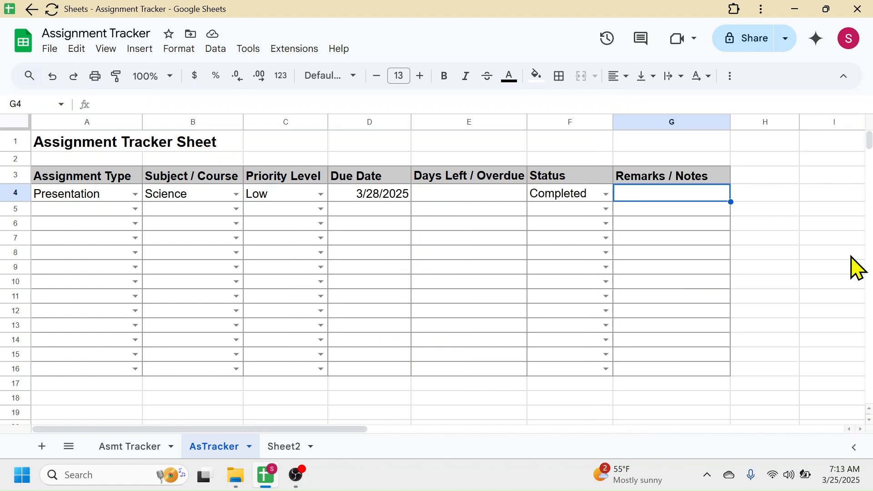
Step: Start an IF formula in E4 that tests D4<today() and returns today()-D4&" (Overdue)" when true
click(473, 195)
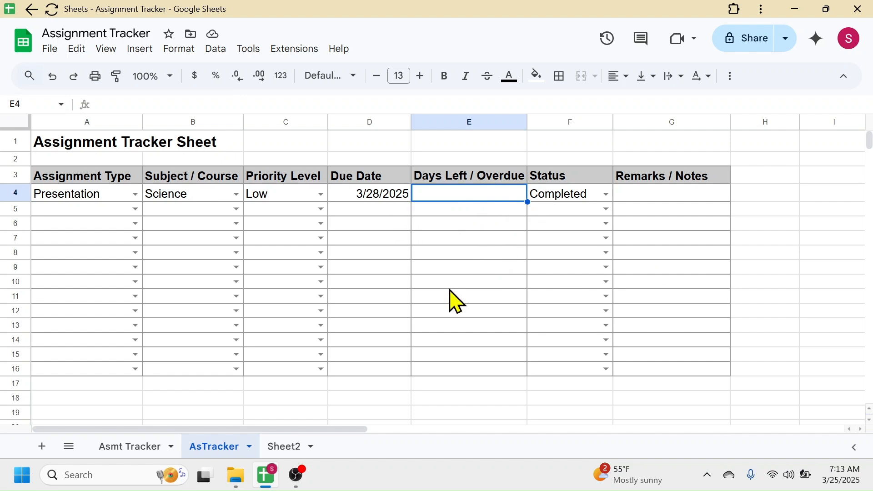
text(=IF()
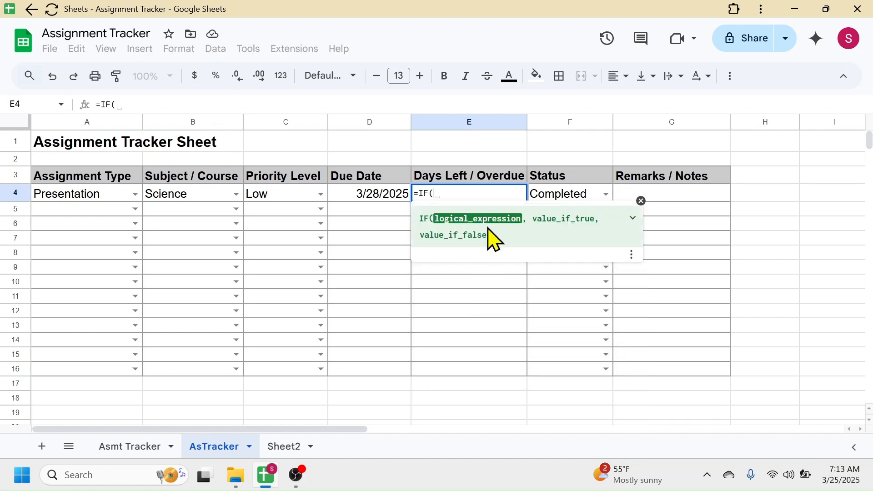
click(380, 202)
text(<)
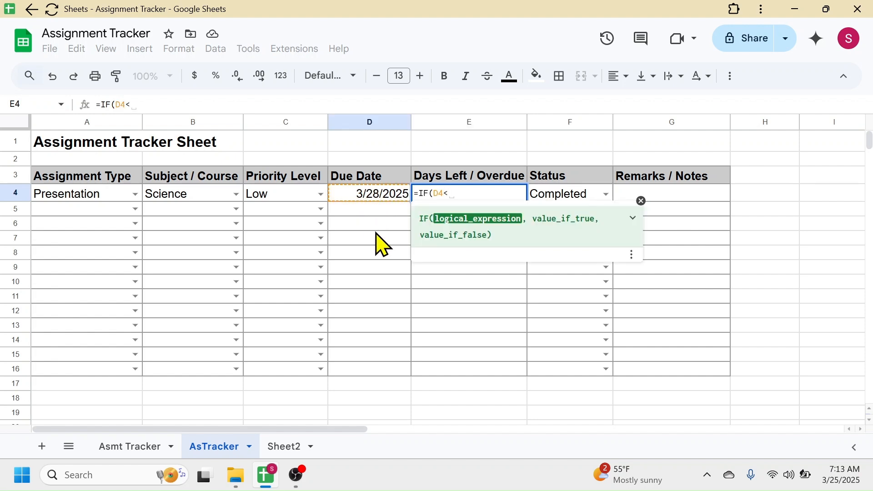
text(today())
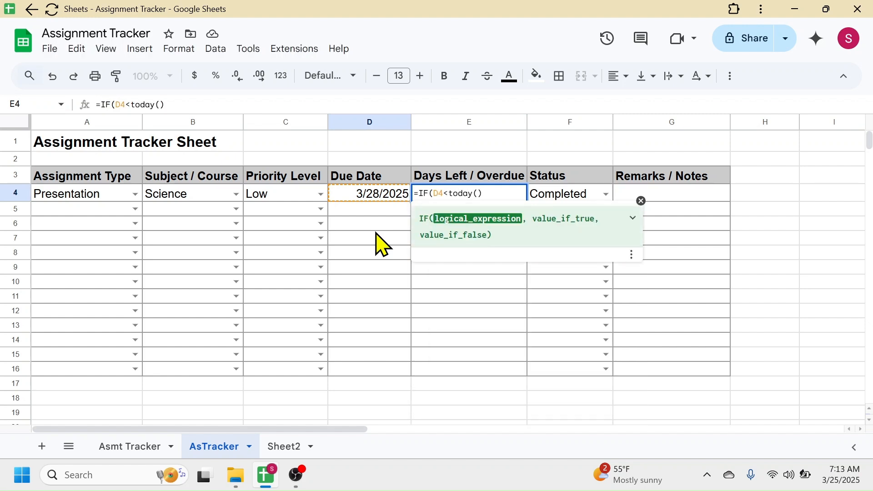
text(,)
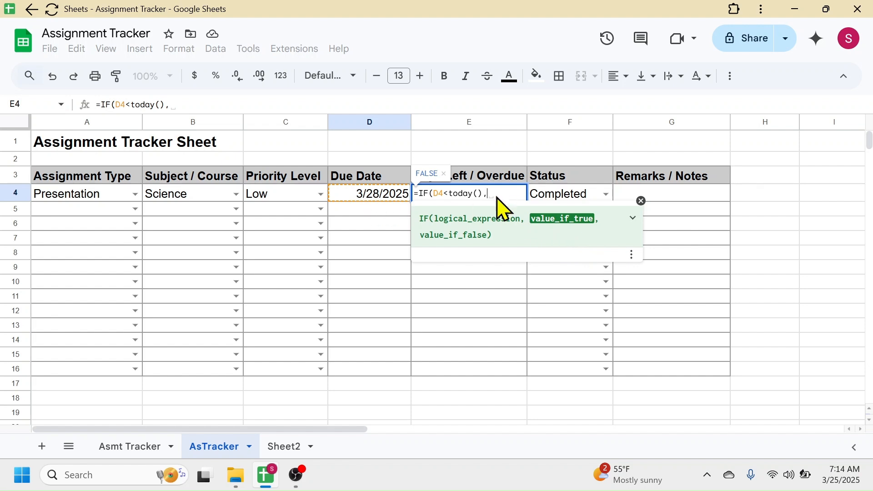
text(today()-)
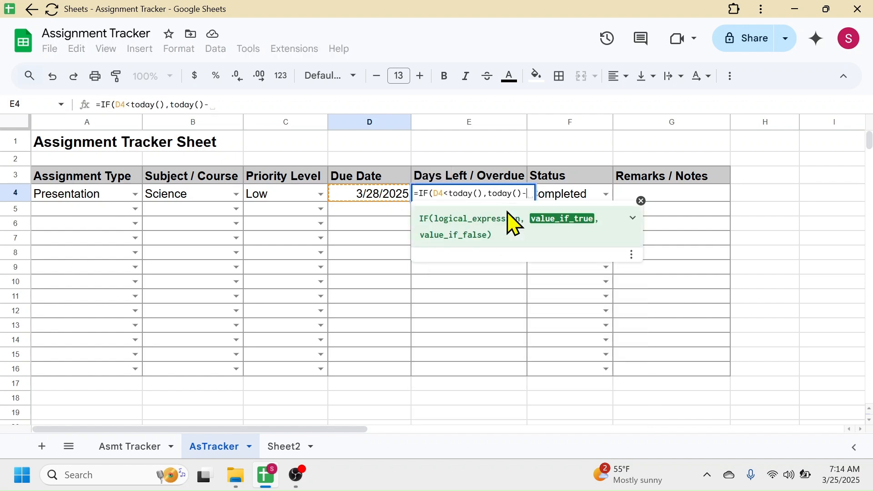
click(376, 201)
text(&" (Overdue)",)
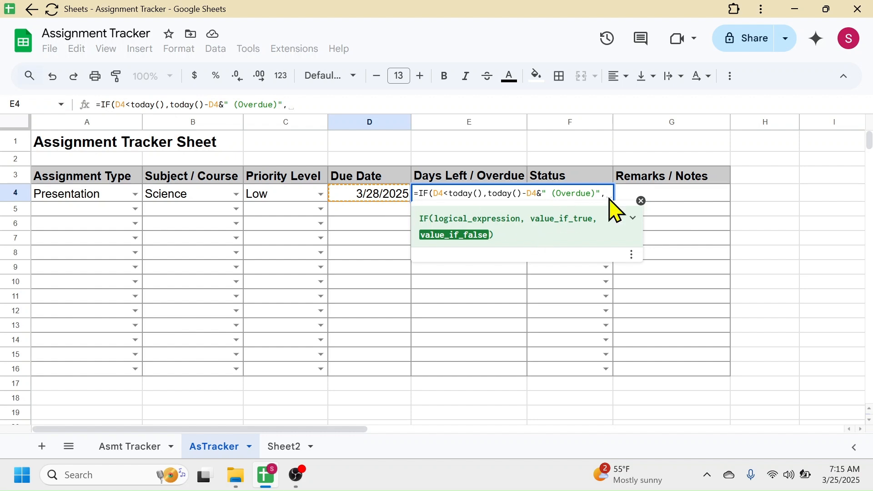
Step: Complete the E4 formula with D4-today()&" (left)" as the value if false and enter it
click(373, 196)
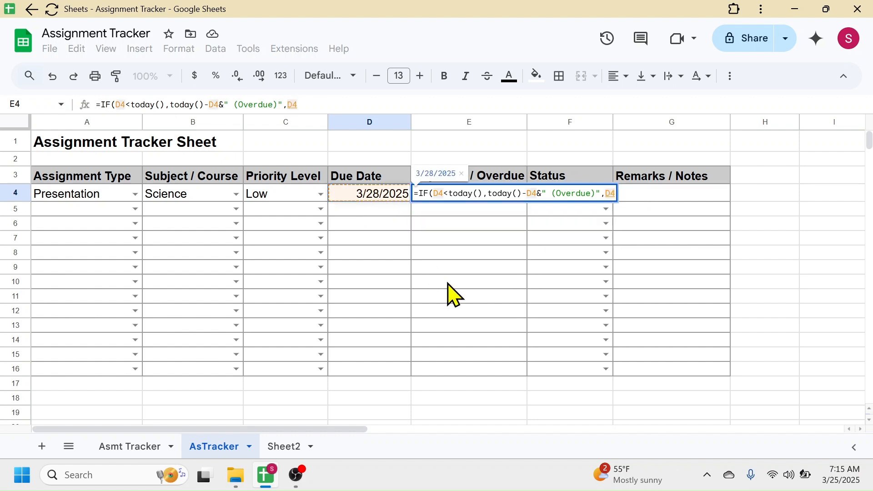
text(-)
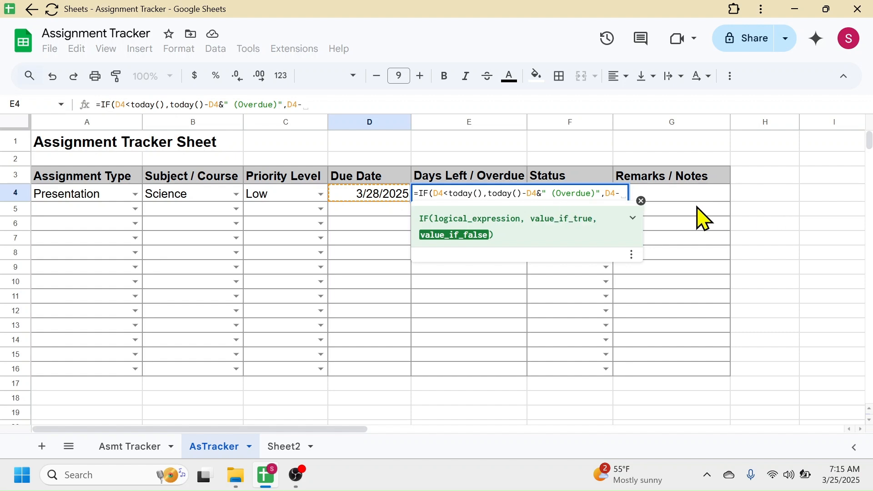
text(today())
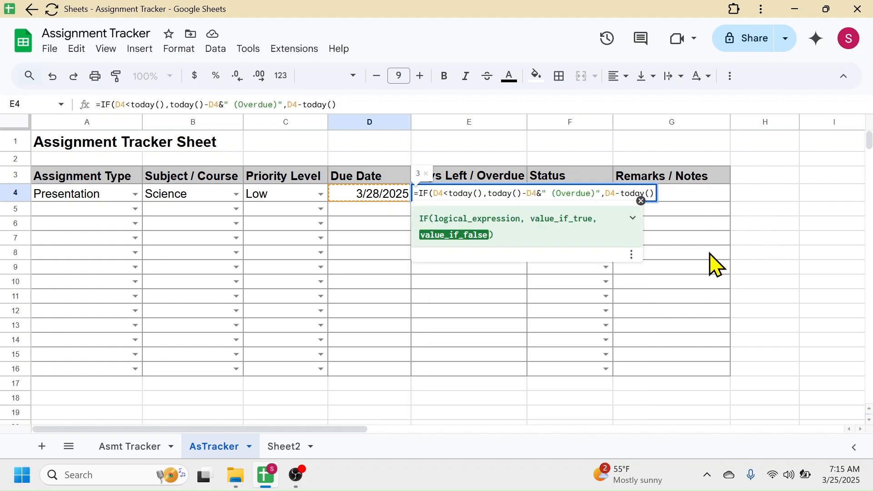
text(&)
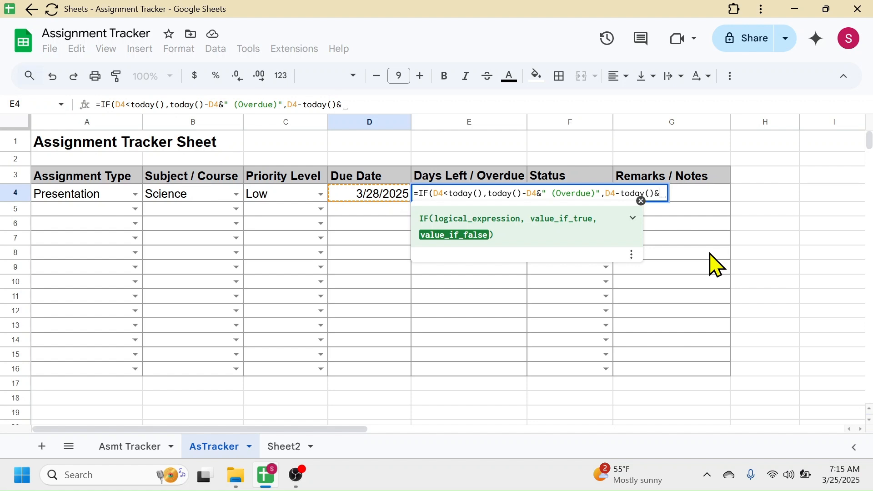
text(" (left)
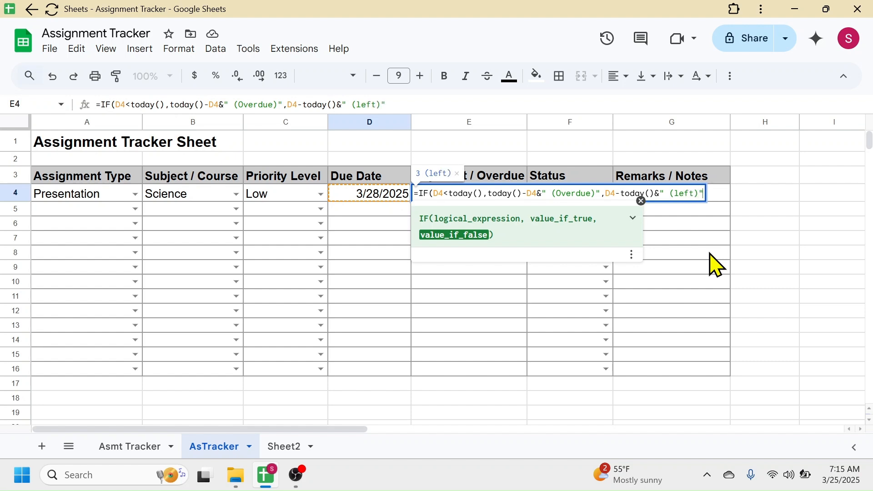
text())
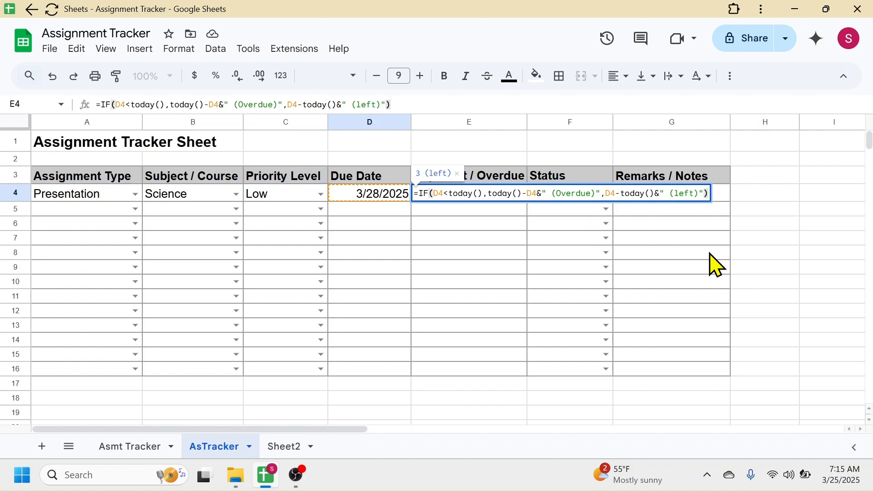
key(Return)
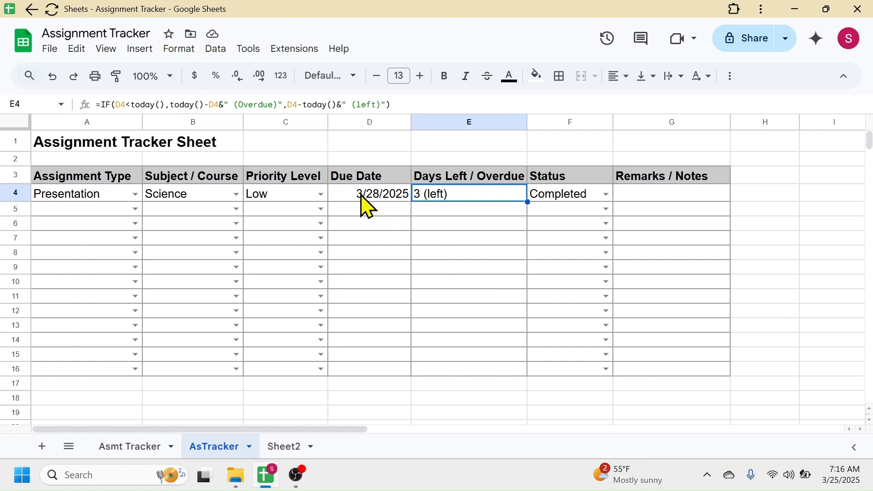
Step: Change the due date in D4 to 3/18/2025 and fill the E4 formula down to E16
double_click(381, 194)
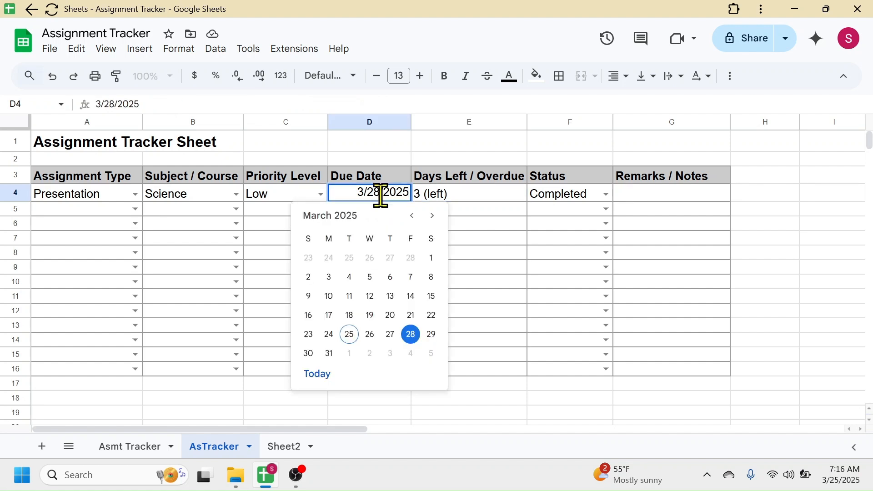
click(350, 315)
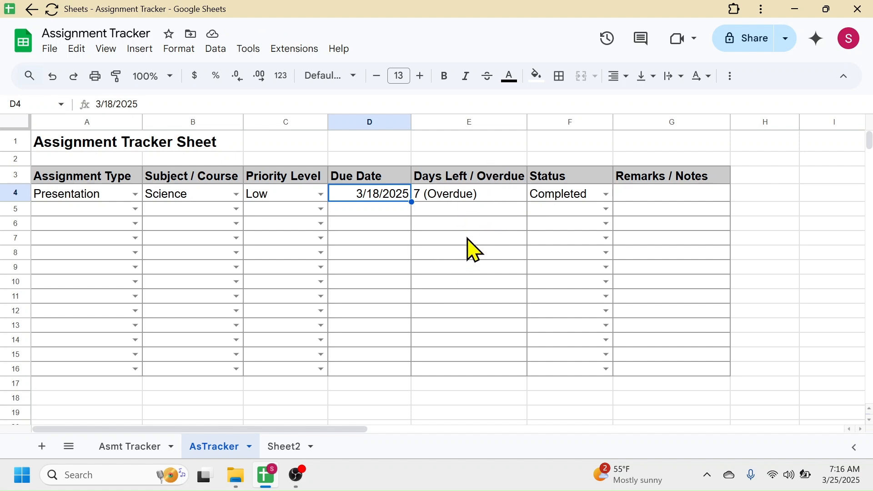
click(472, 198)
drag(528, 201, 522, 377)
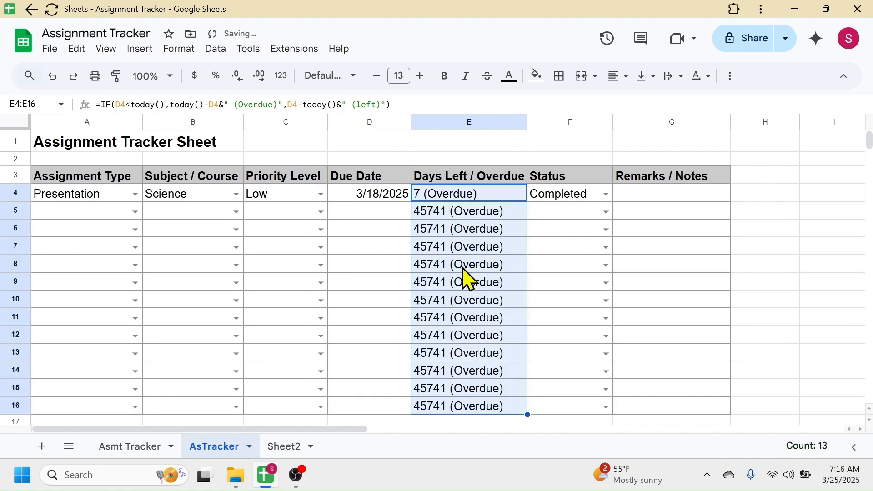
click(462, 282)
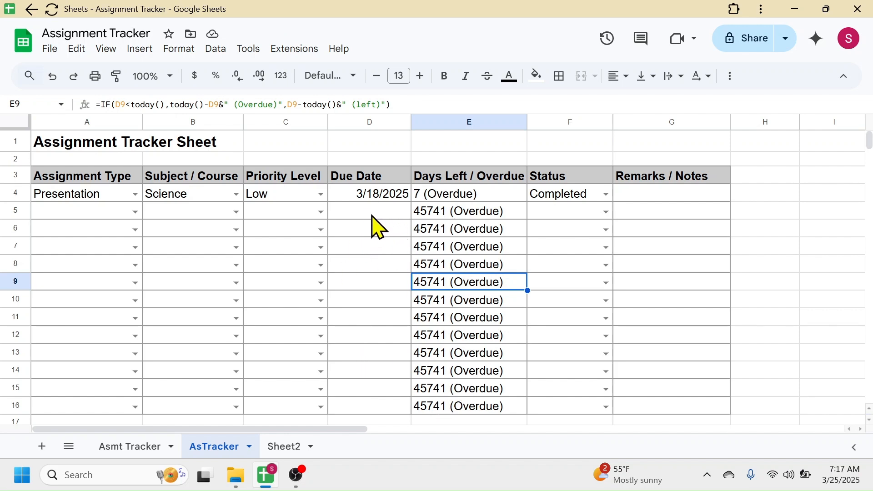
Step: Nest the E4 formula inside an outer IF that first tests D4<>"" and uses the existing IF as its true value
click(488, 200)
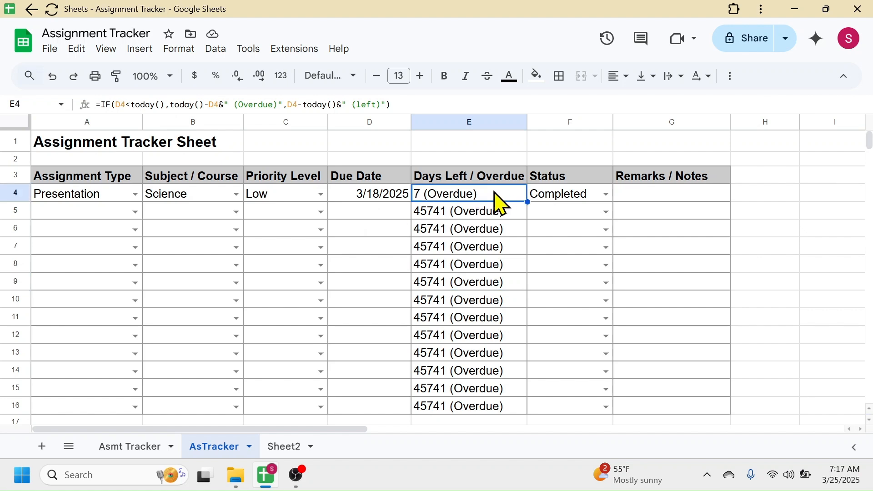
double_click(493, 193)
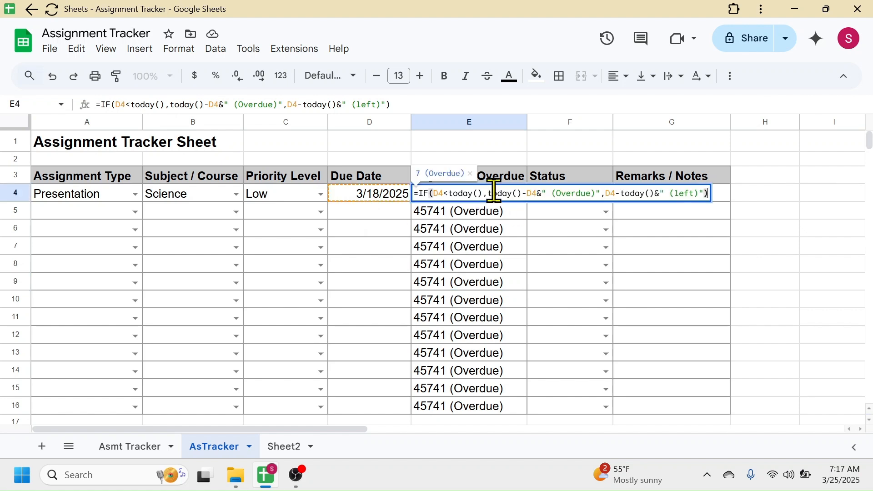
click(420, 193)
text(IF()
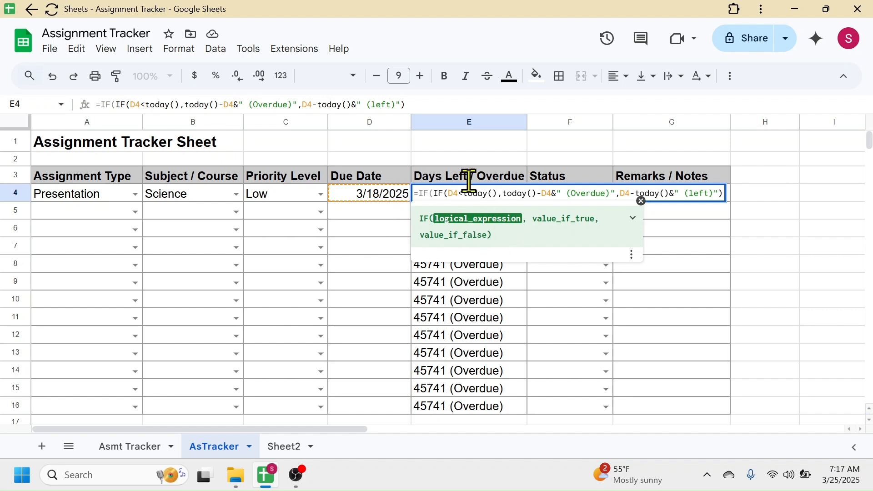
click(382, 200)
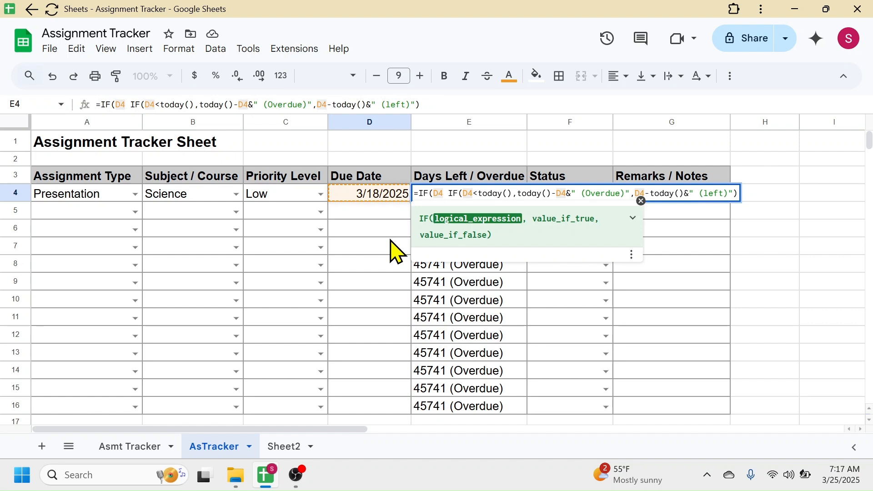
text(<)
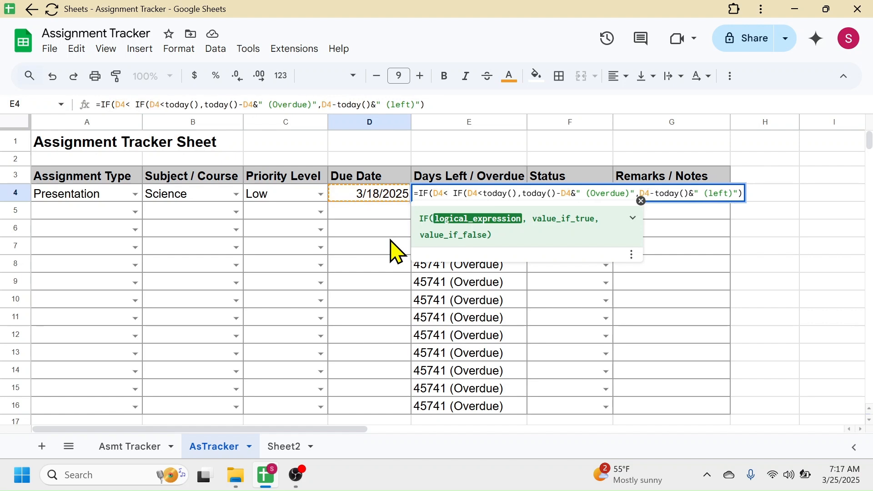
text(>"")
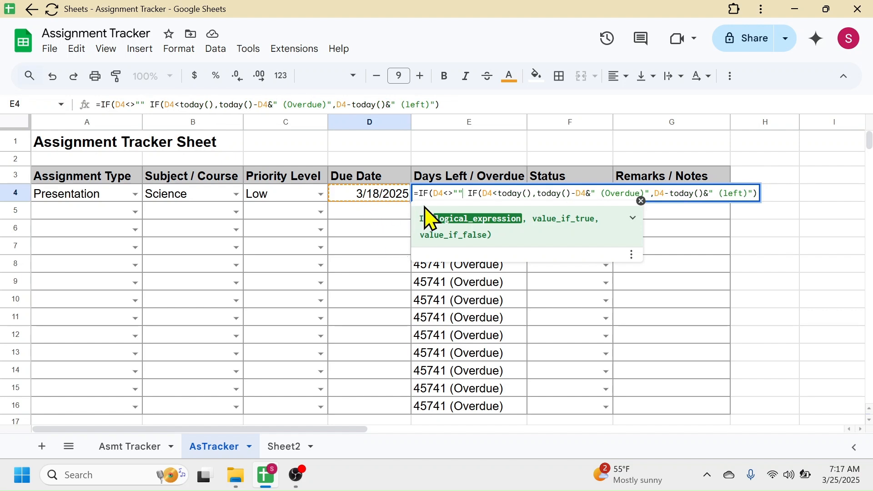
text(,)
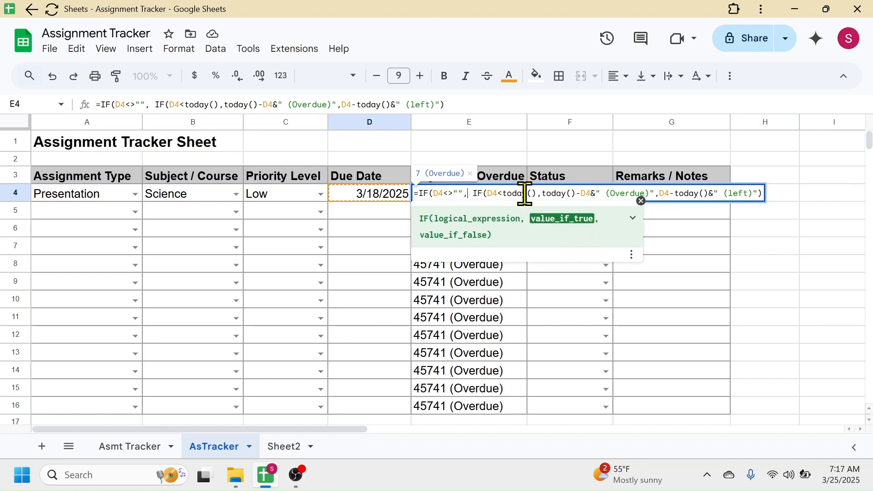
Step: Finish the outer IF in E4 with "" as the value if false and fill the formula down to E16
click(762, 193)
text(, )
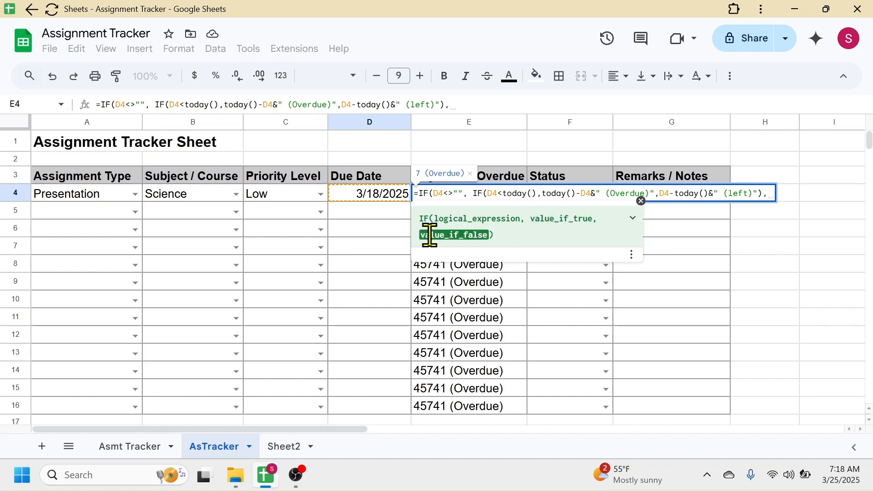
text("")
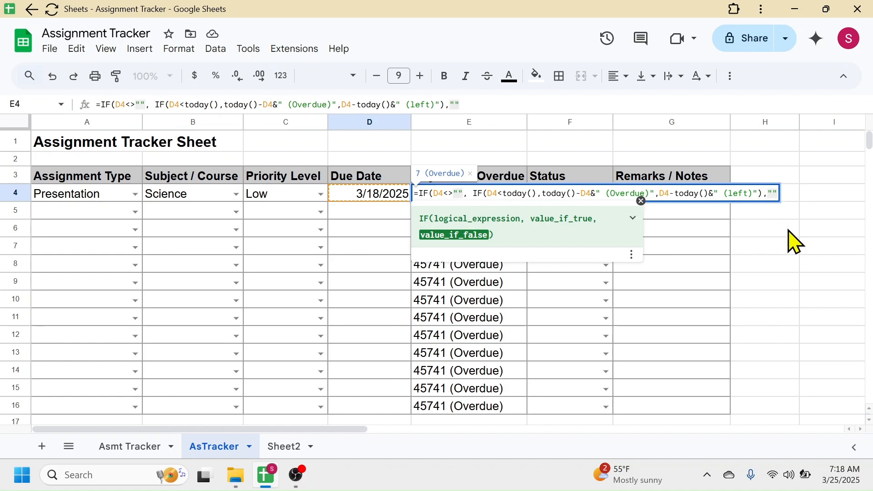
text())
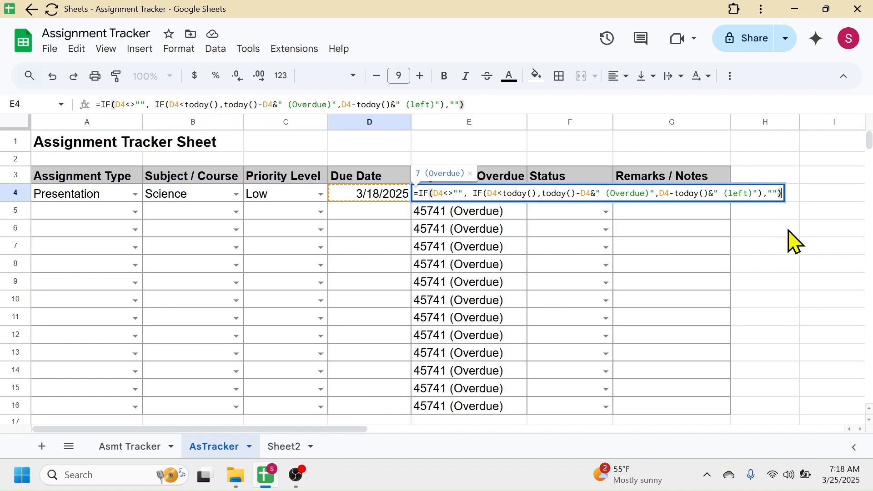
key(Return)
click(514, 196)
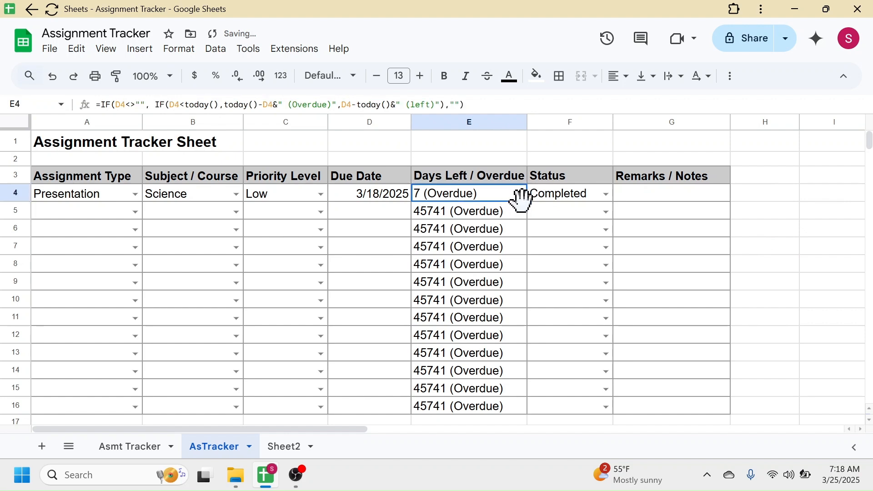
drag(527, 201, 517, 424)
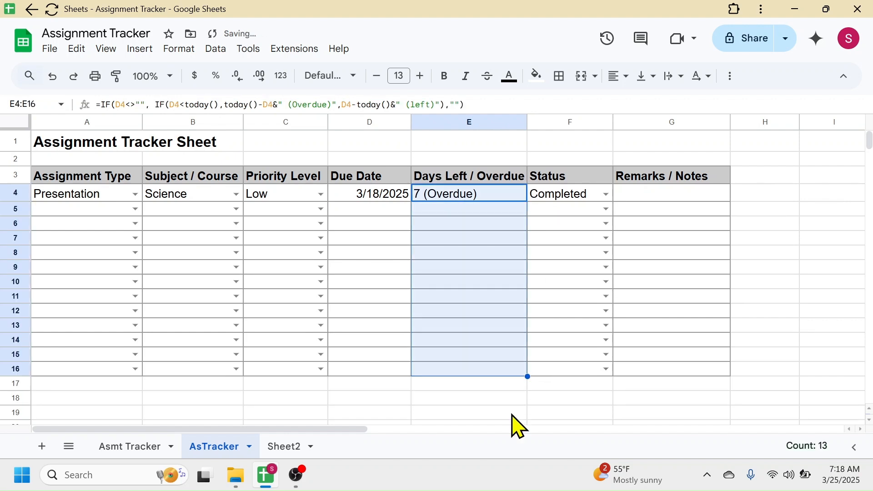
click(445, 251)
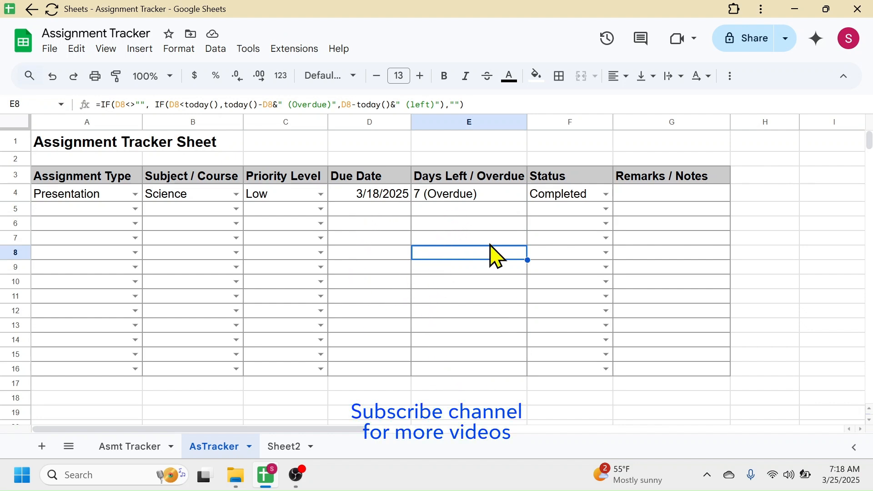
Step: Fill in row 5 with assignment type Project, subject Computer and priority level High
click(380, 211)
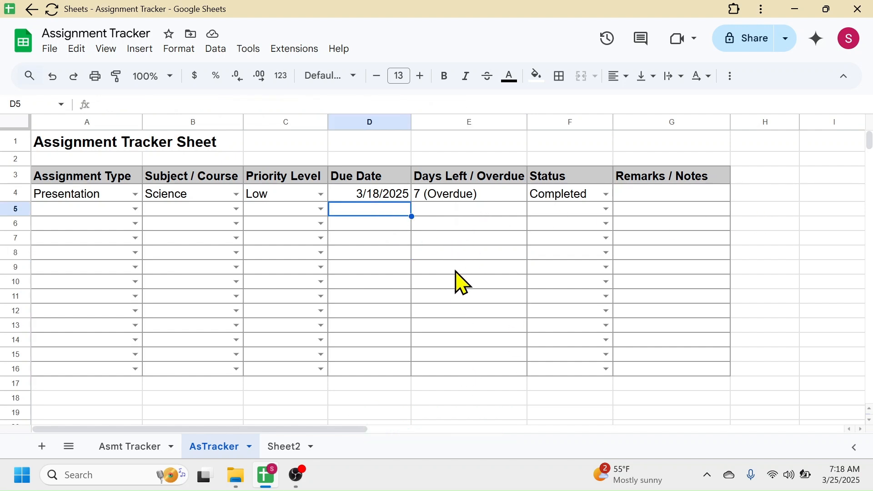
click(134, 209)
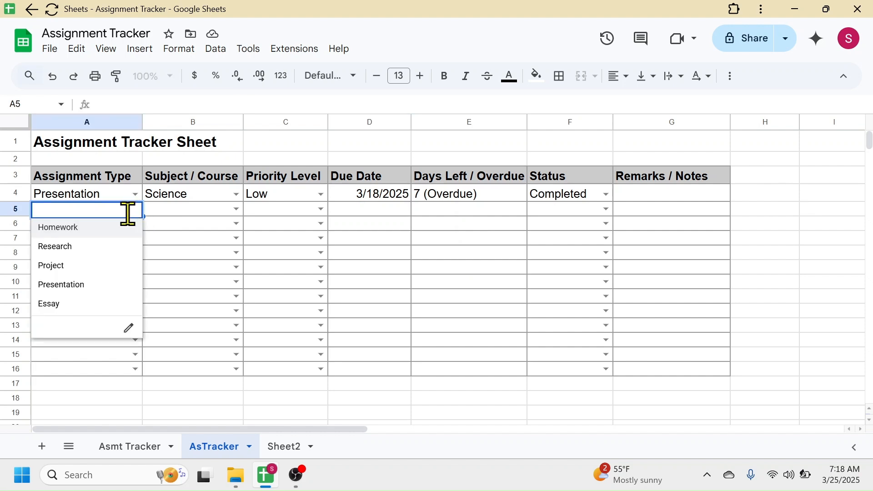
click(64, 268)
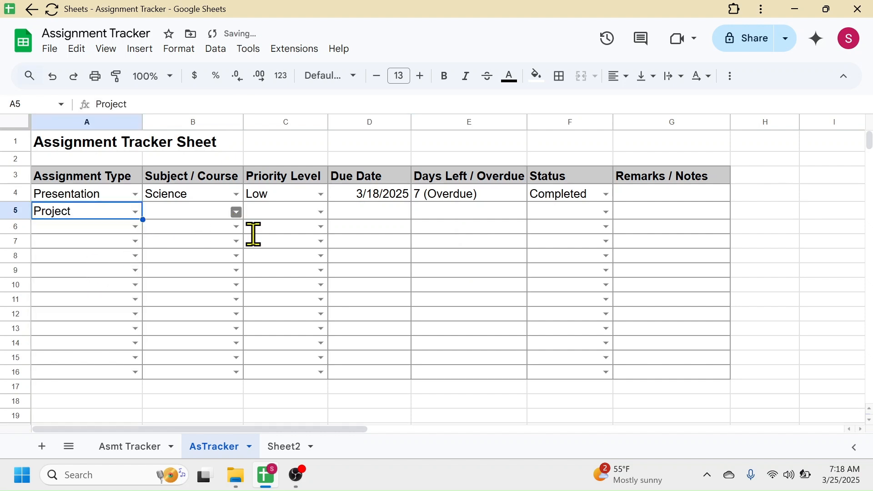
click(233, 212)
click(166, 286)
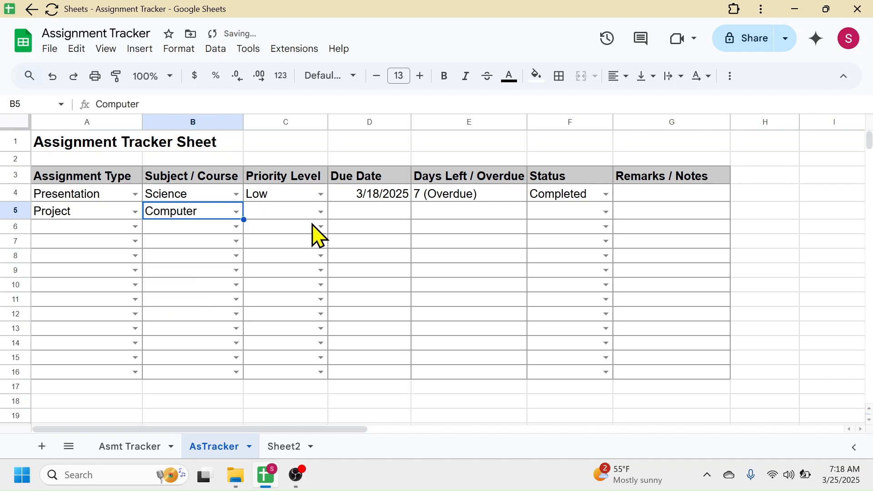
click(321, 210)
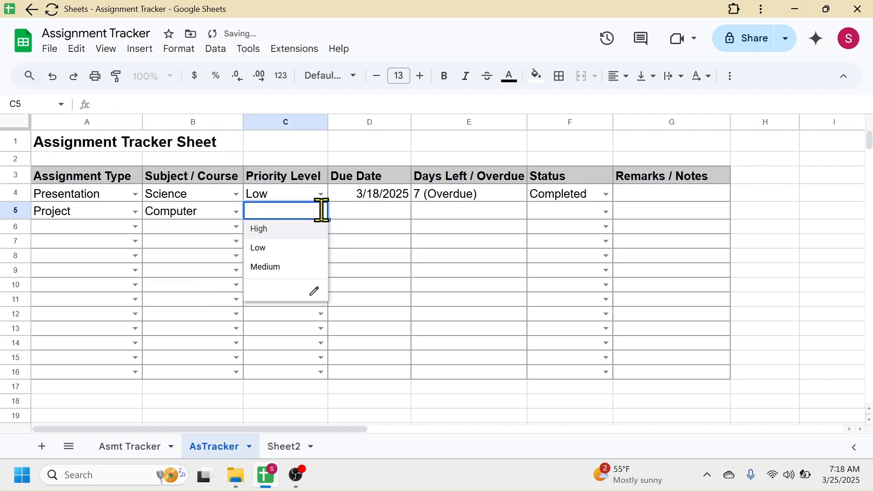
click(258, 230)
Step: Set the row 5 due date to 3/29/2025 and its status to In Progress
click(363, 216)
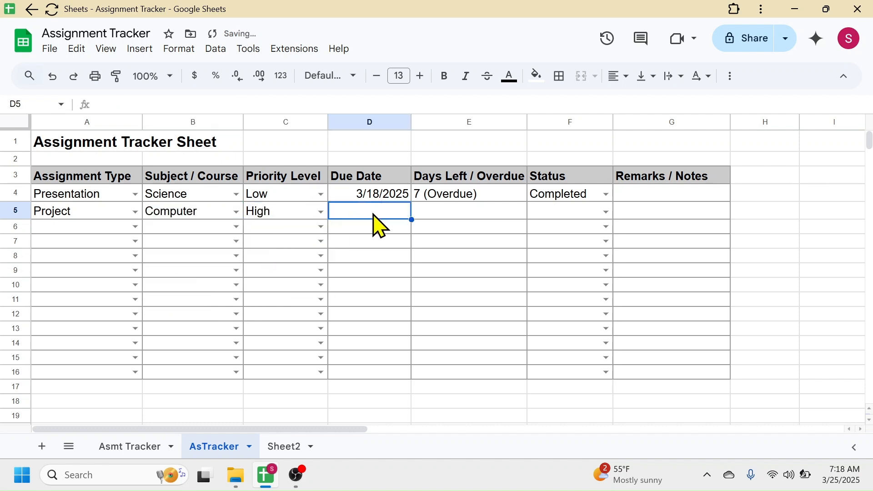
double_click(370, 208)
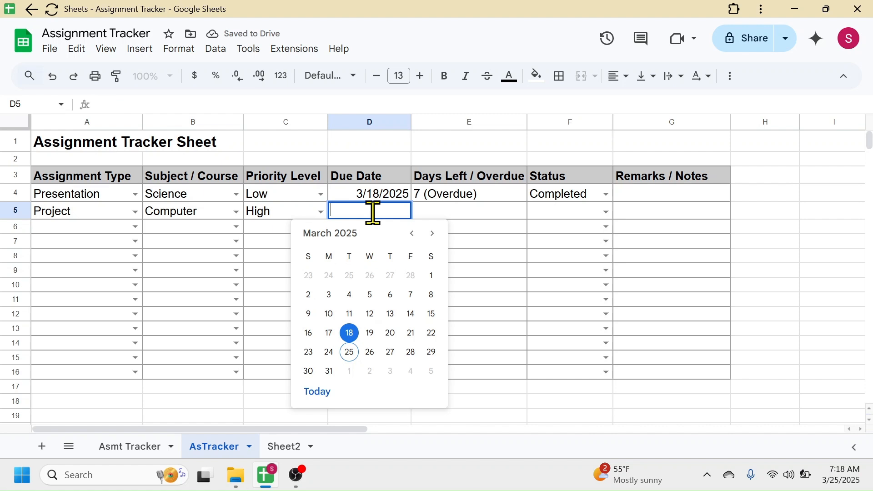
click(432, 353)
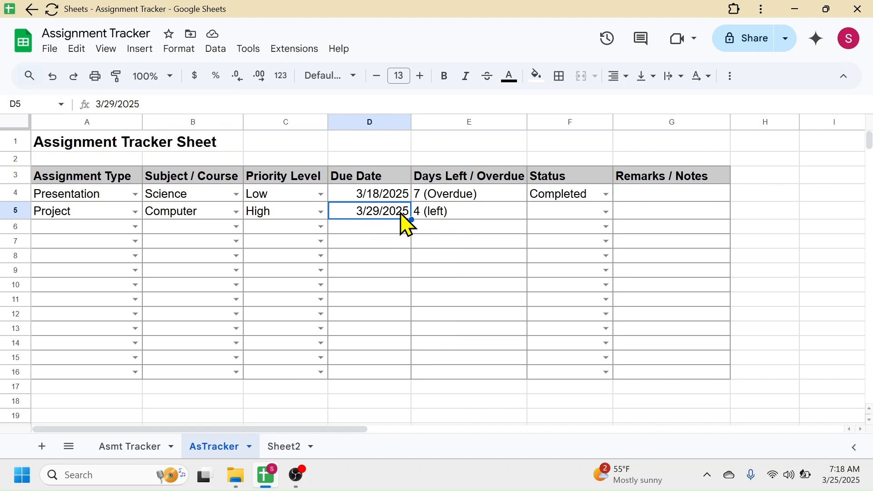
click(606, 212)
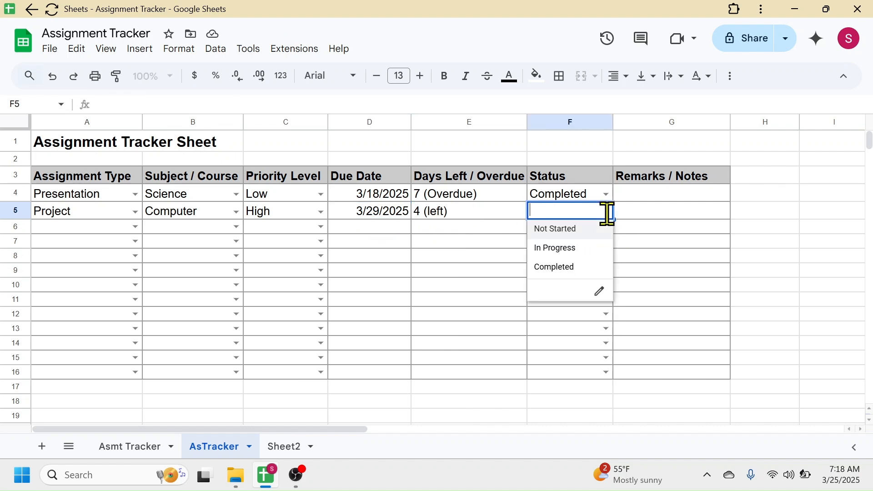
click(554, 249)
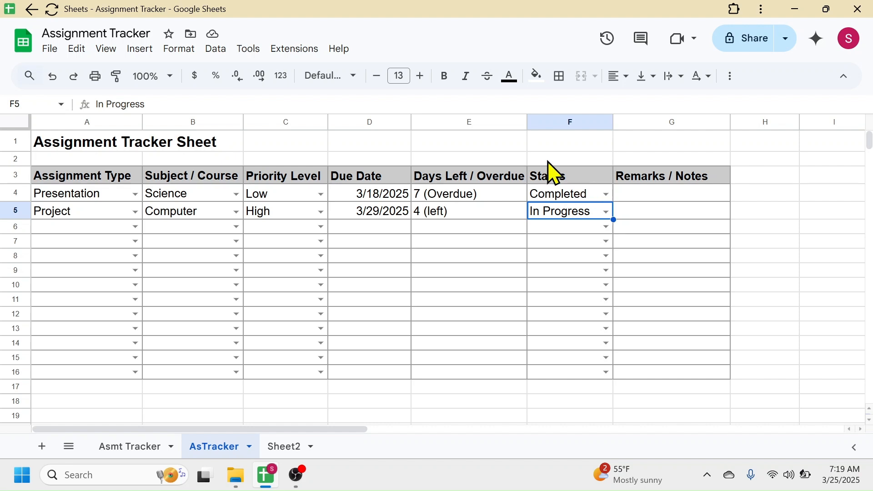
Step: Create a conditional format rule for A4:G16 with the custom formula =$F4="Completed"
click(91, 194)
drag(200, 239, 696, 382)
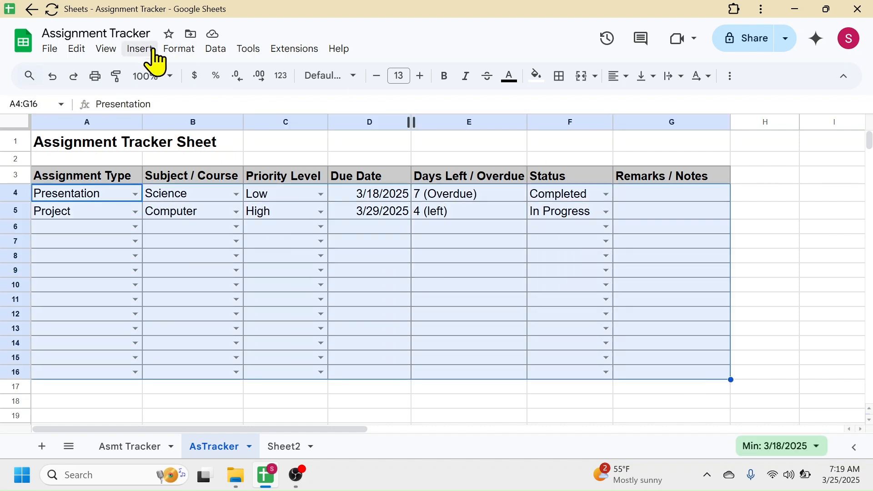
click(190, 50)
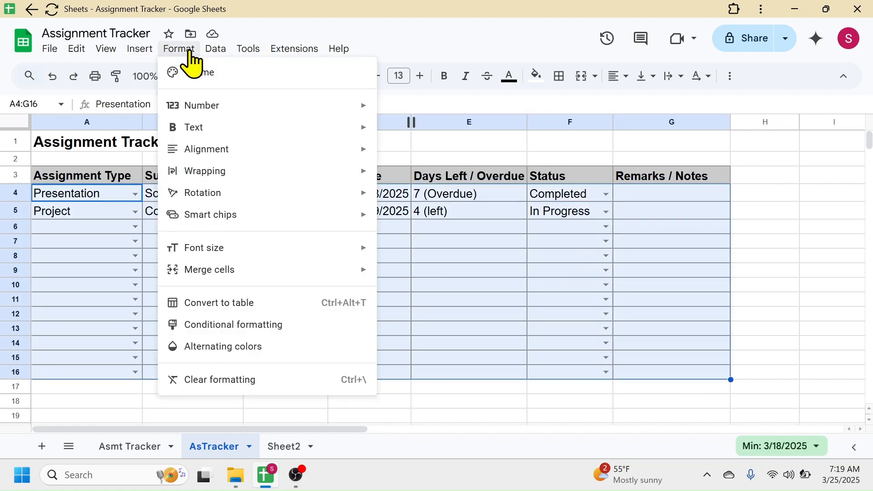
click(237, 325)
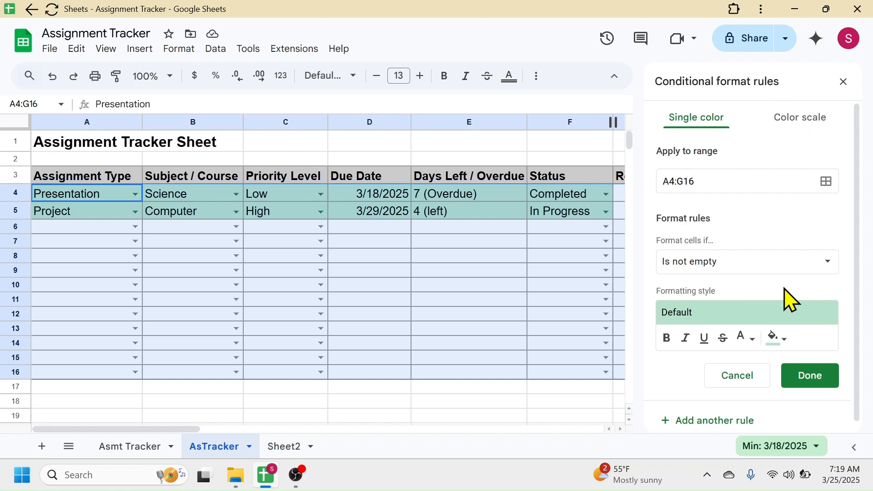
click(827, 263)
scroll(715, 341, down, 5)
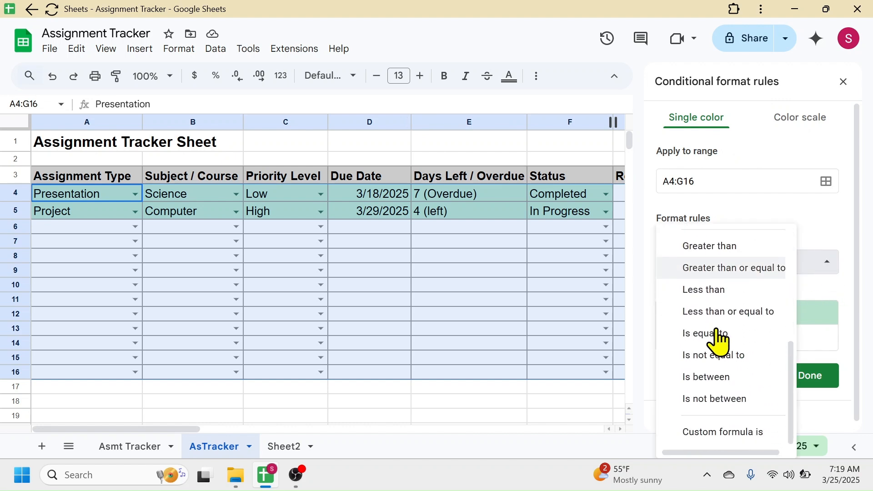
click(723, 433)
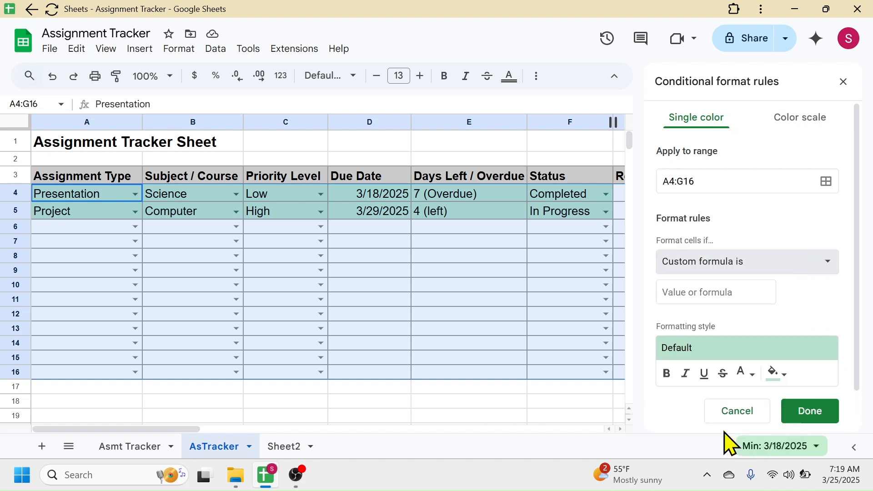
click(696, 291)
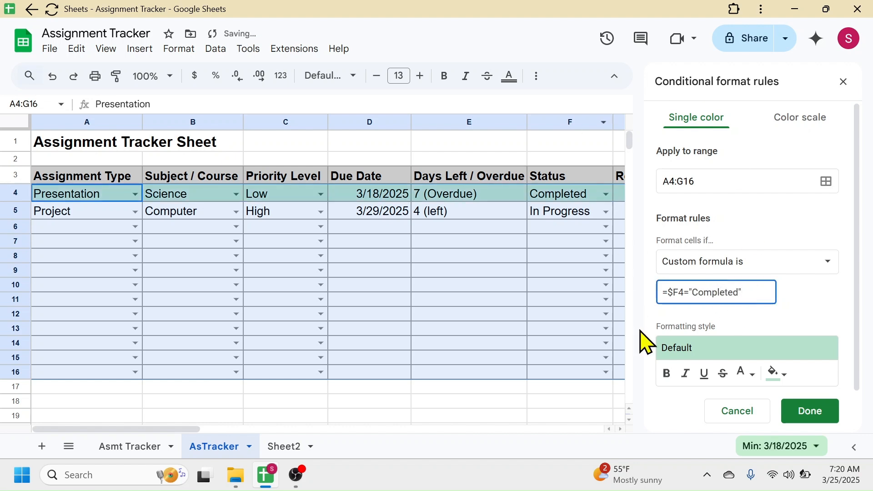
Step: Give the Completed rule a light green fill color and save it
click(777, 375)
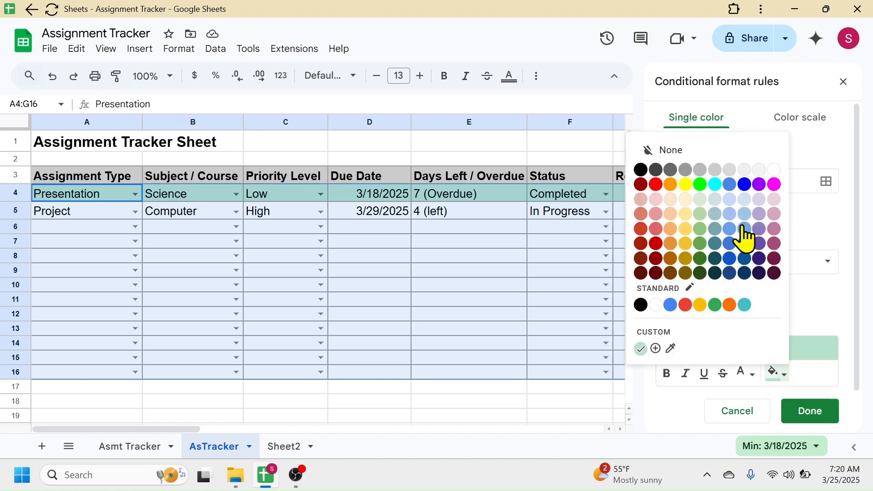
click(703, 213)
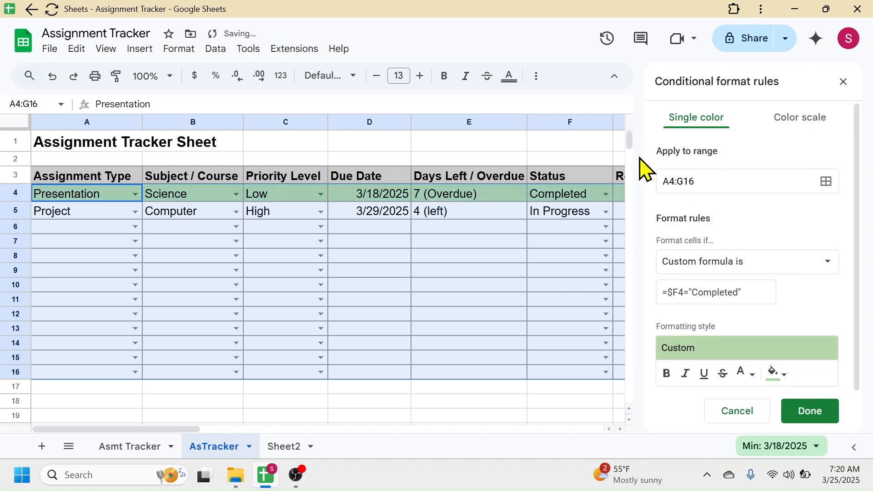
click(812, 411)
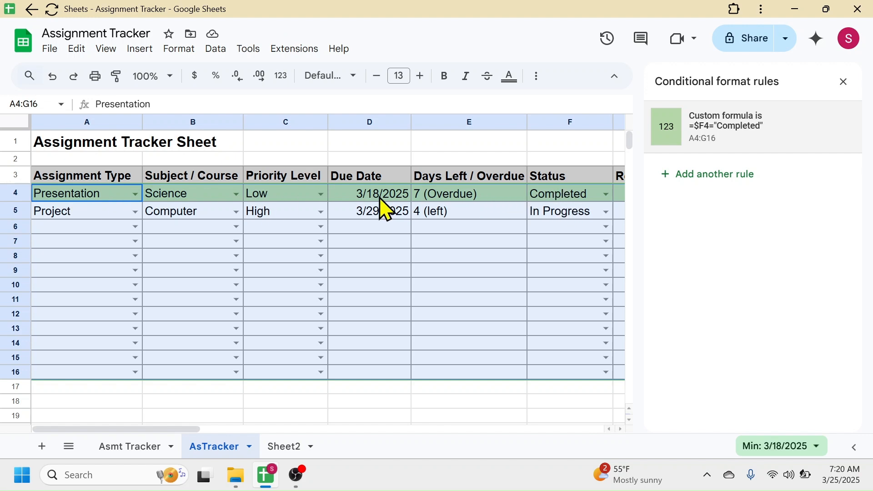
Step: Add a conditional format rule for A4:G16 with the custom formula =$F4="In Progress" and a light yellow fill
click(700, 181)
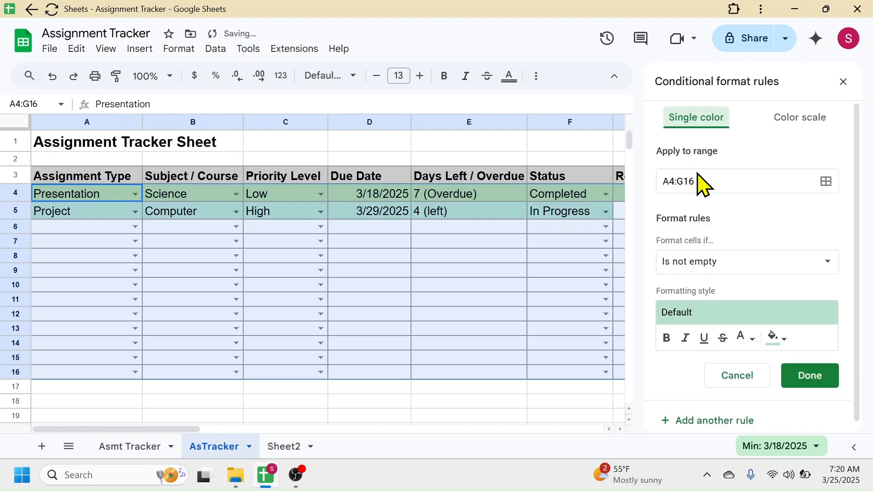
click(835, 272)
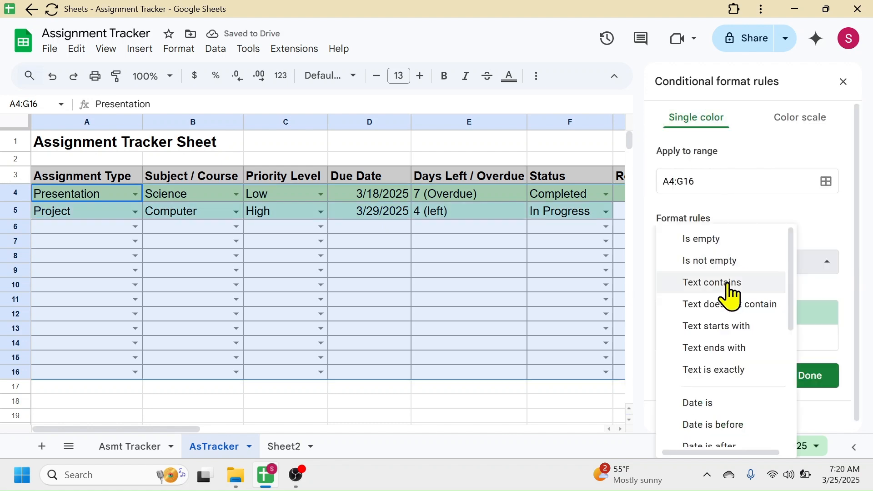
scroll(727, 318, down, 5)
click(728, 440)
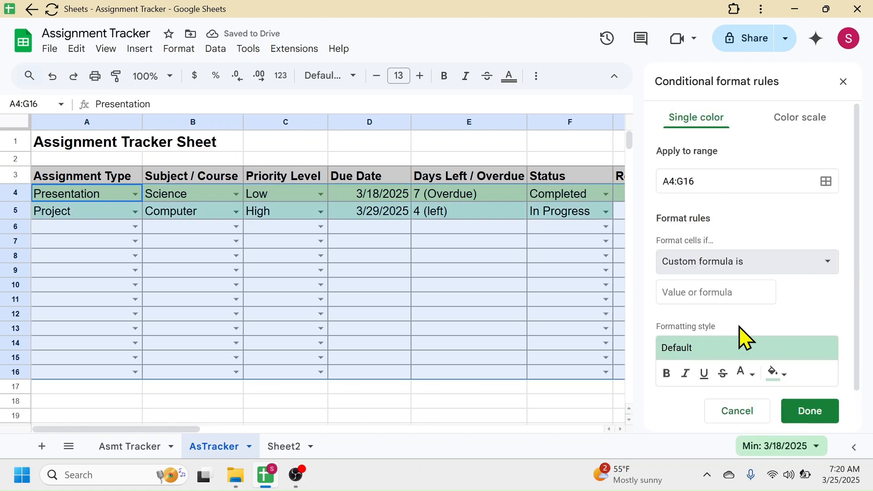
click(687, 291)
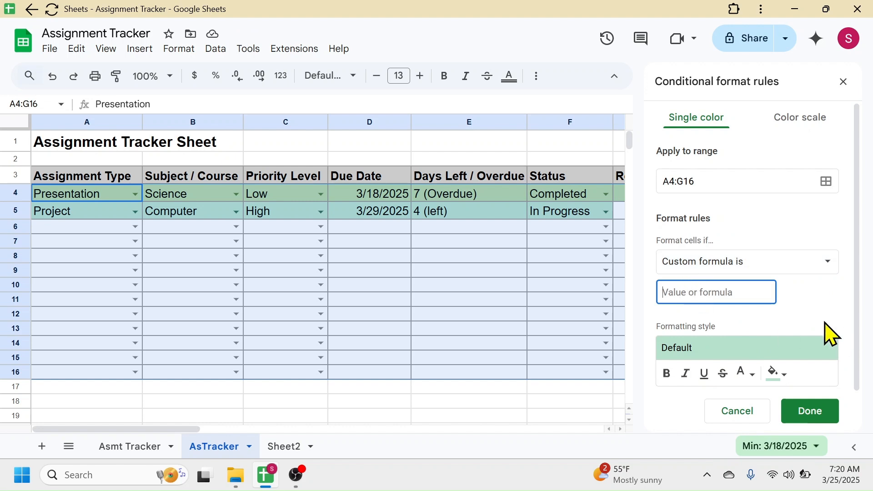
click(794, 312)
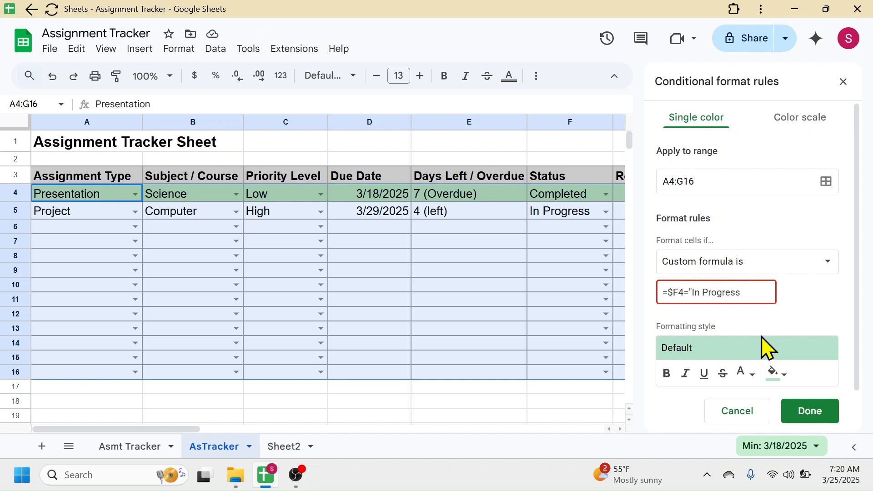
click(777, 376)
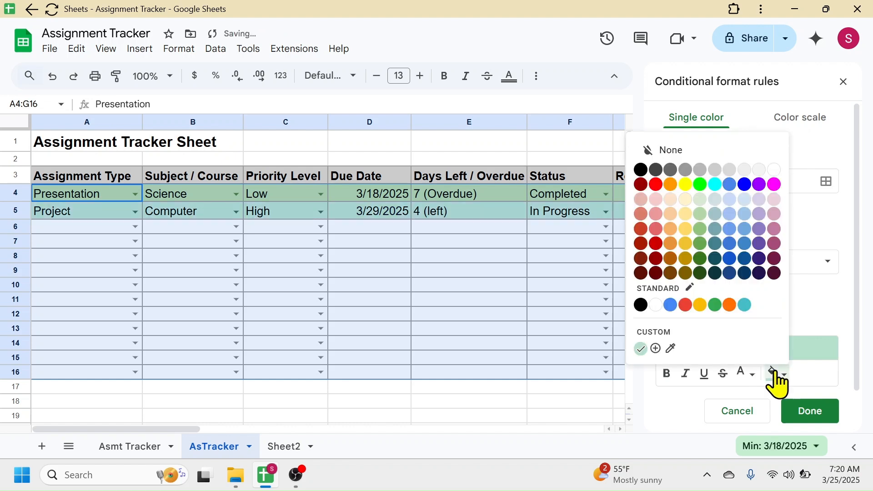
click(687, 213)
click(810, 414)
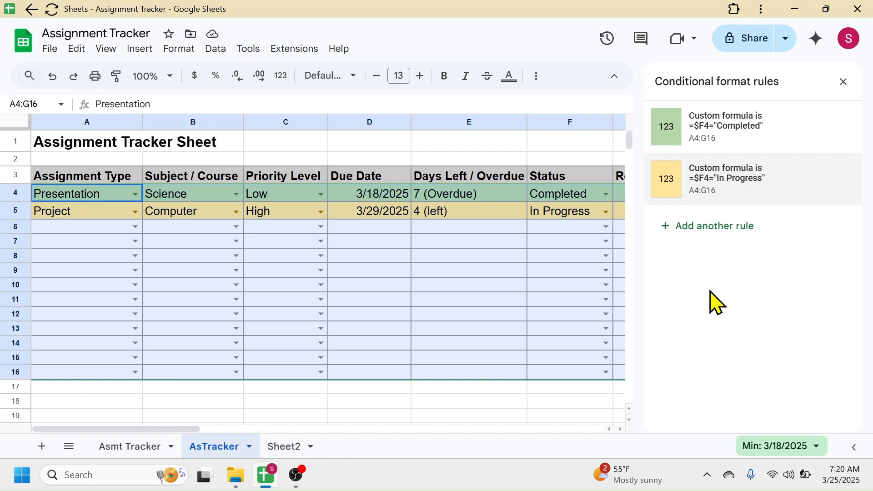
Step: Add a conditional format rule for A4:G16 with the custom formula =$F4="Not Started" and a light red fill, then close the rules
click(687, 227)
click(698, 262)
scroll(701, 325, down, 5)
click(725, 425)
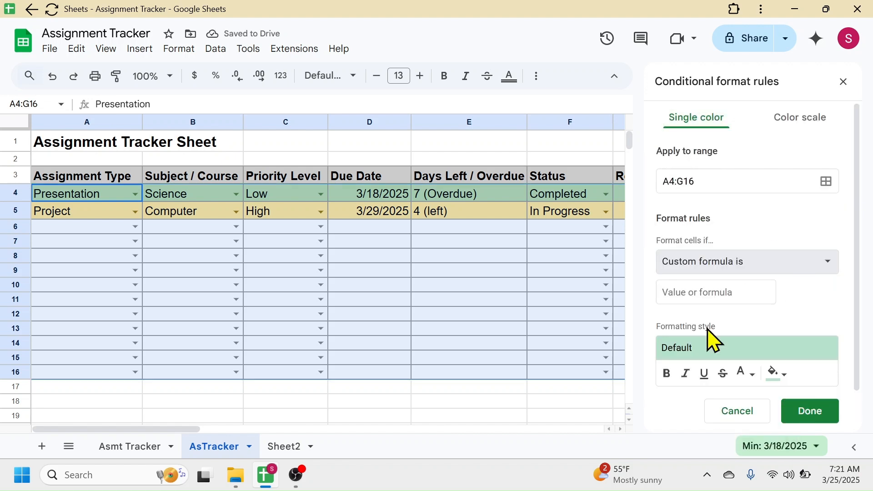
text(=$F4="Not Started")
click(777, 373)
click(653, 224)
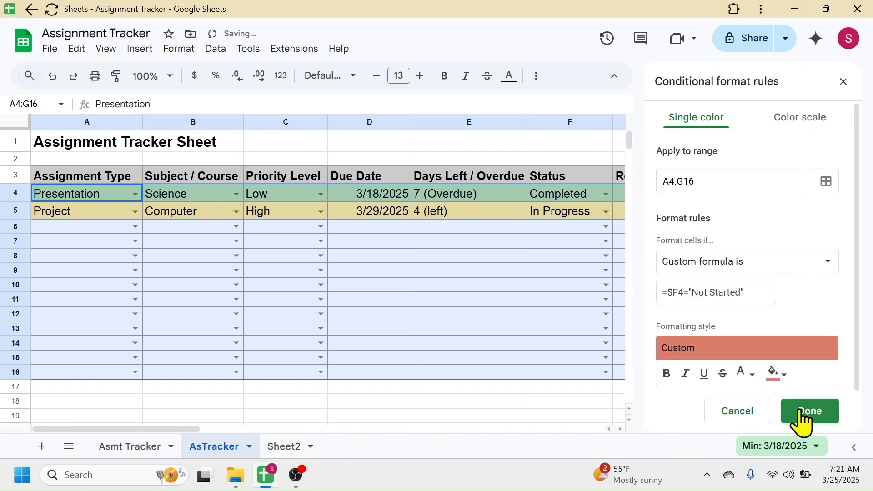
click(796, 411)
click(844, 83)
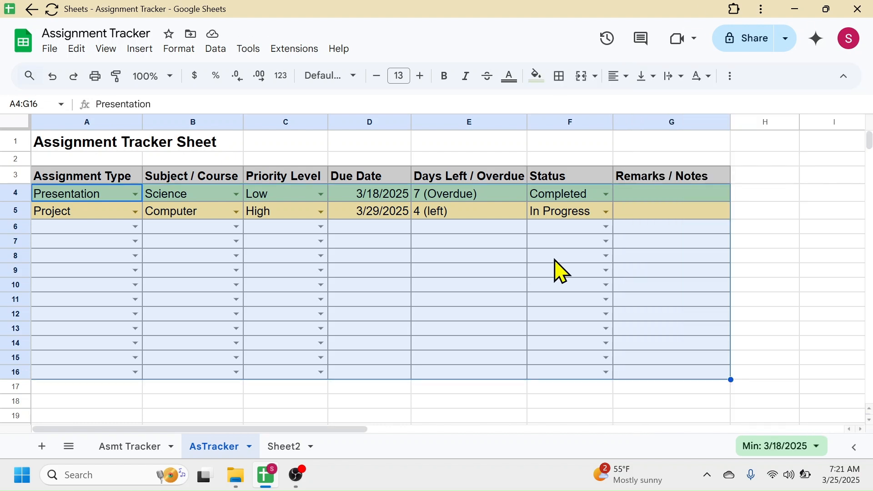
Step: Change the status of the Project assignment in row 5 to Not Started
click(591, 214)
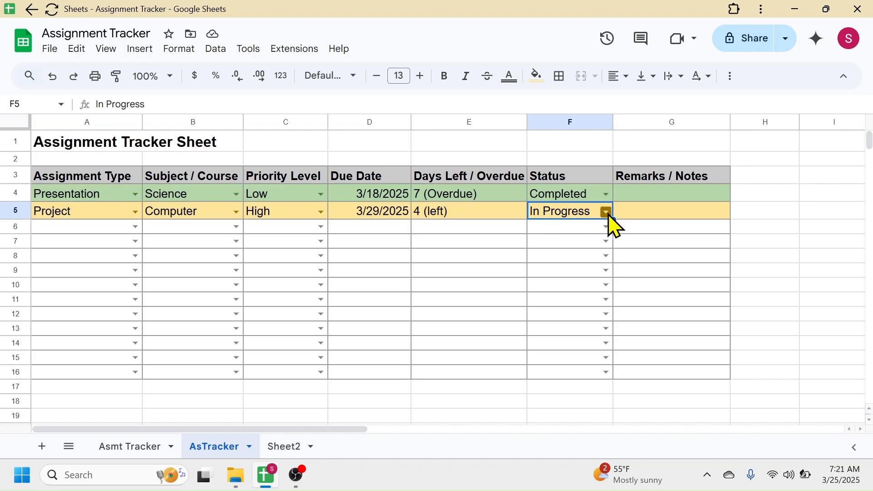
click(606, 212)
click(561, 229)
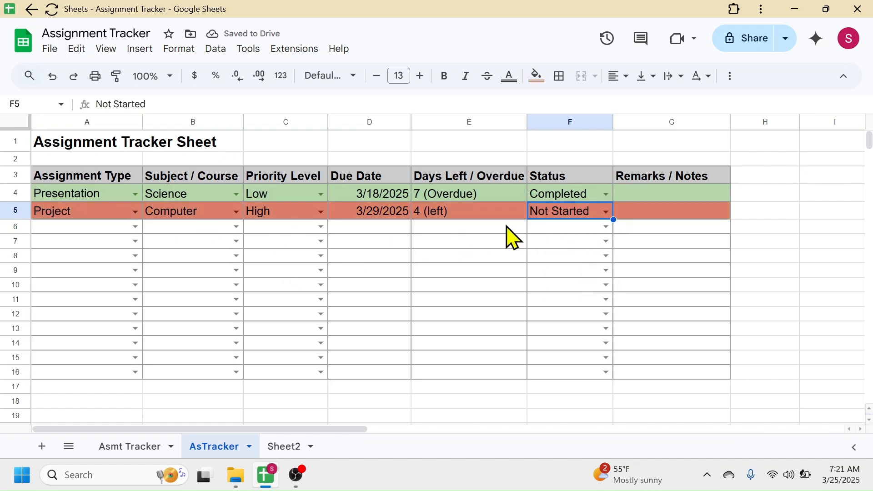
Step: Fill in row 6 with assignment type Presentation, subject Science and priority level Medium
click(80, 228)
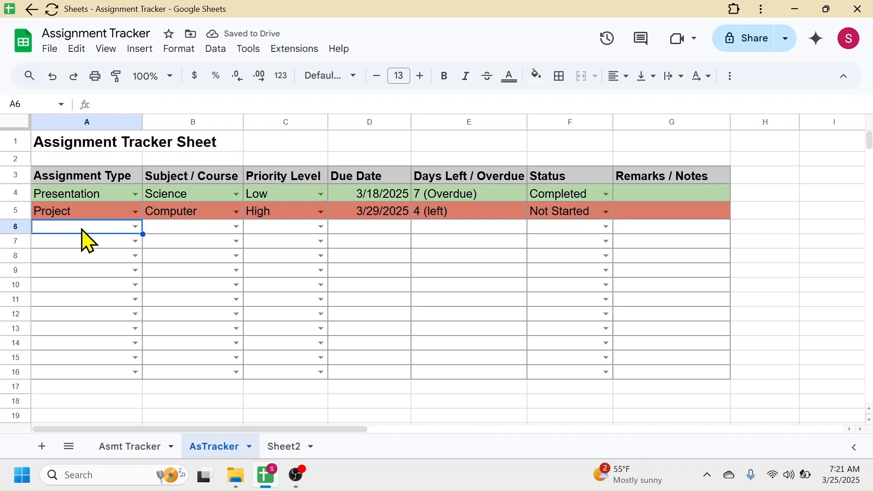
click(135, 227)
click(103, 262)
click(235, 229)
click(165, 246)
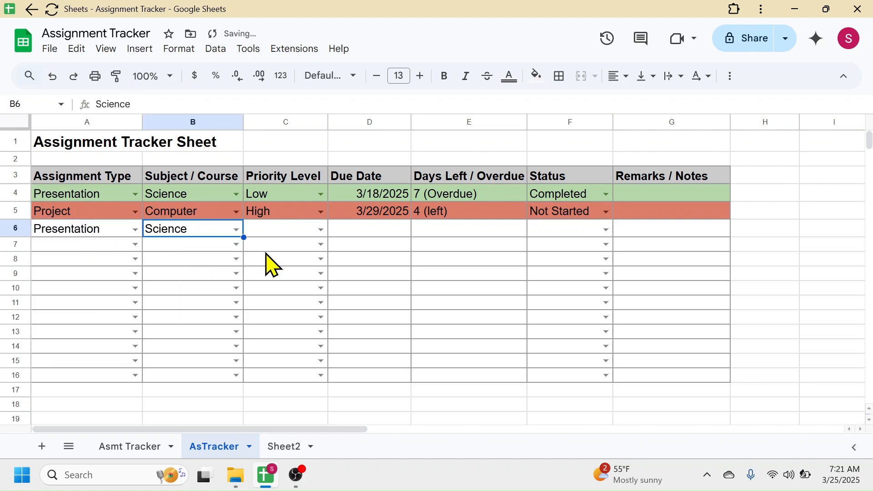
click(320, 230)
click(266, 285)
Step: Set the row 6 due date to 3/31/2025 and its status to In Progress
double_click(368, 230)
click(331, 387)
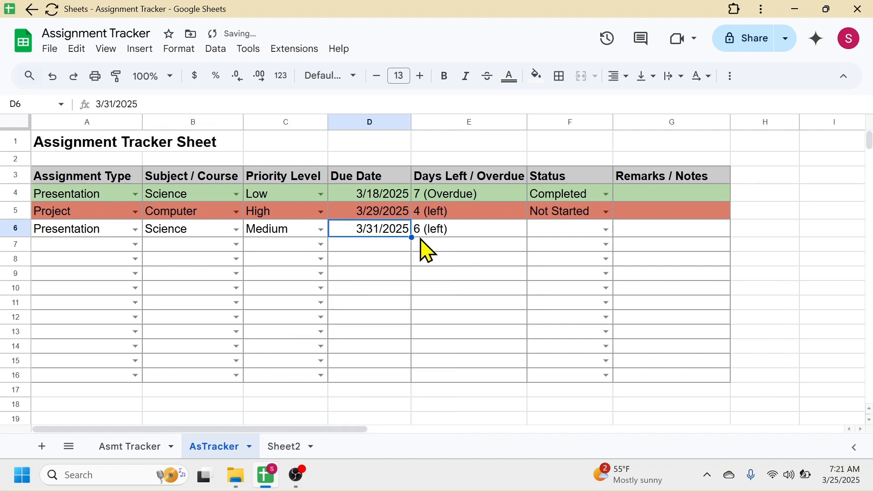
click(606, 229)
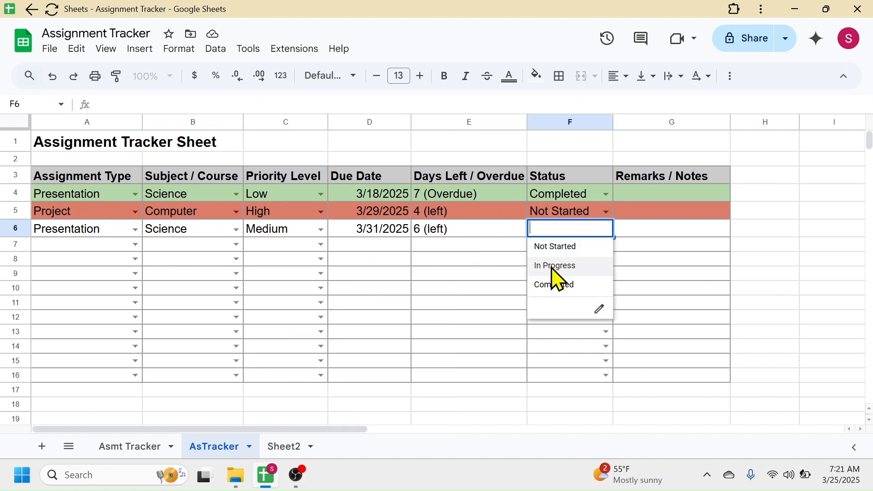
click(553, 266)
click(666, 289)
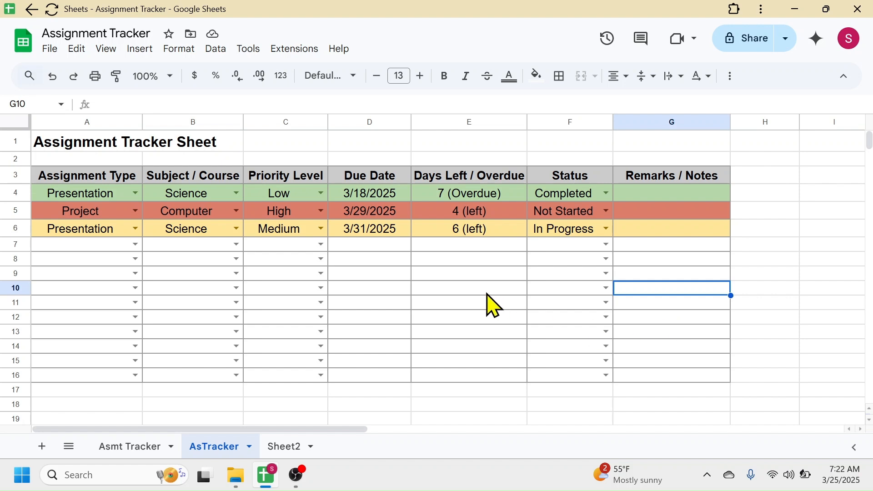
Step: Make row 2 slightly taller and enter the labels Total Asmt. in B2, Completed Asmt. in D2 and % Complete in F2
drag(17, 166, 18, 172)
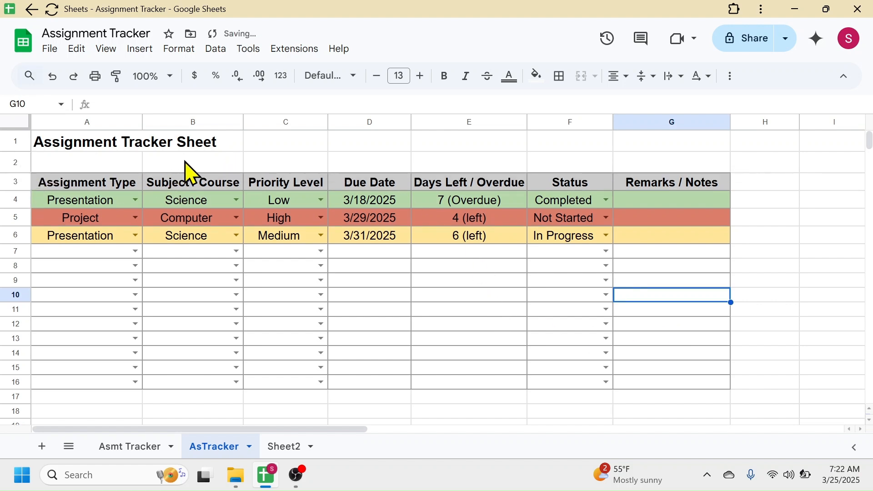
click(186, 163)
text(Total Asmt.)
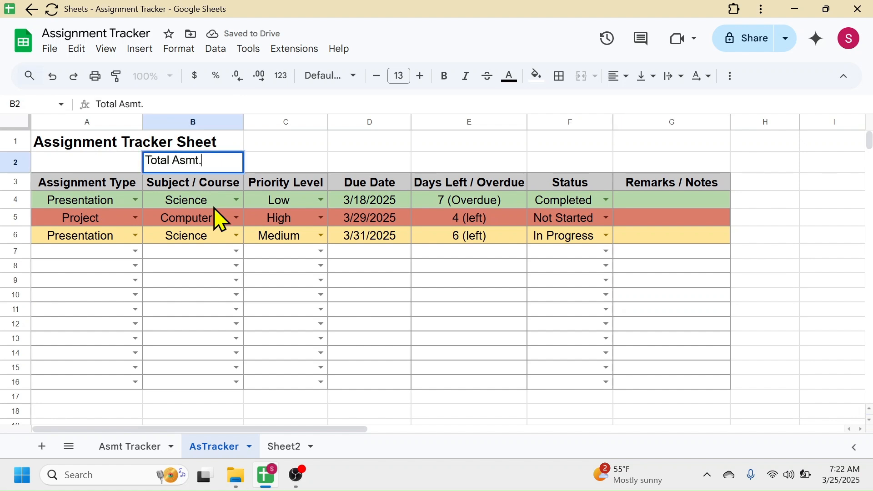
click(374, 160)
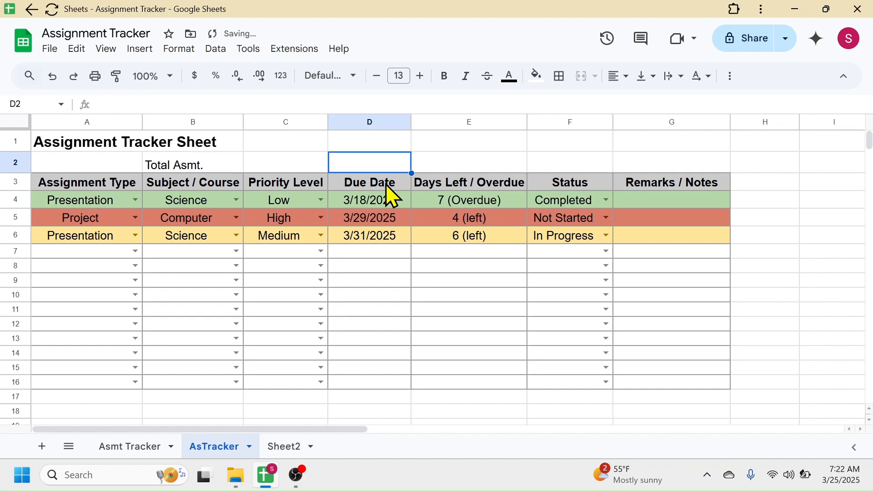
text(Complete)
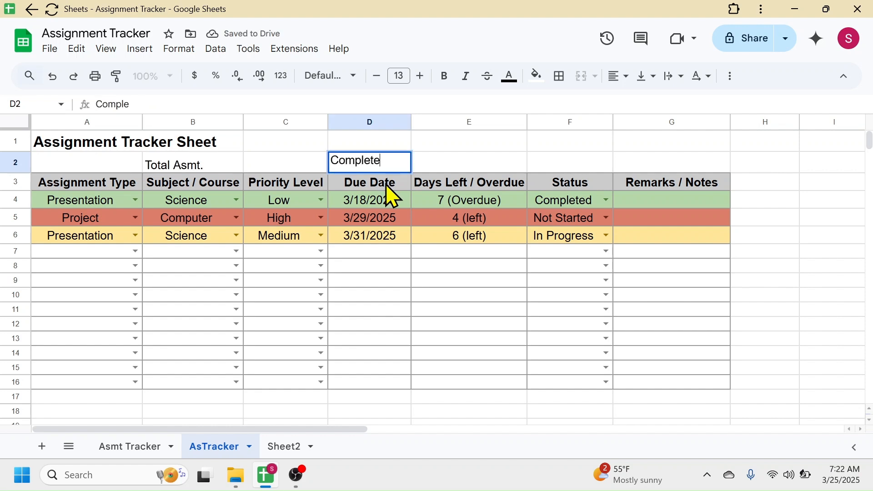
text(d Asmt.)
click(569, 166)
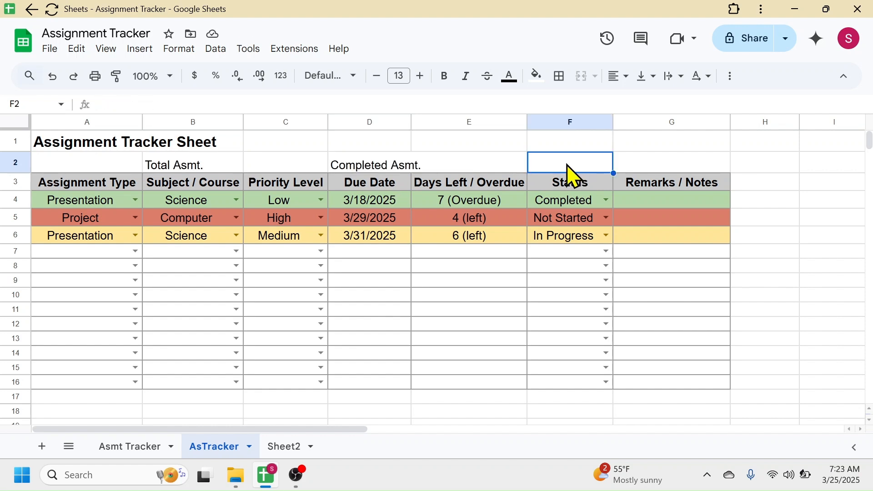
text(% Complet)
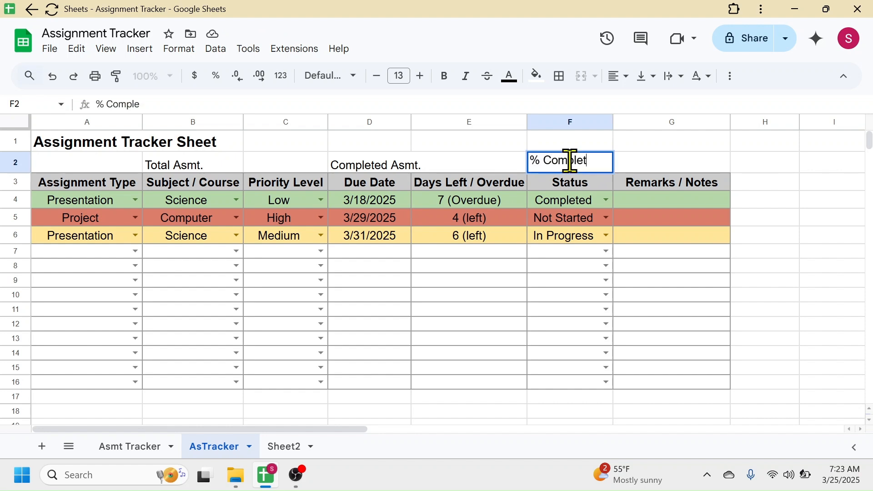
text(e)
click(543, 284)
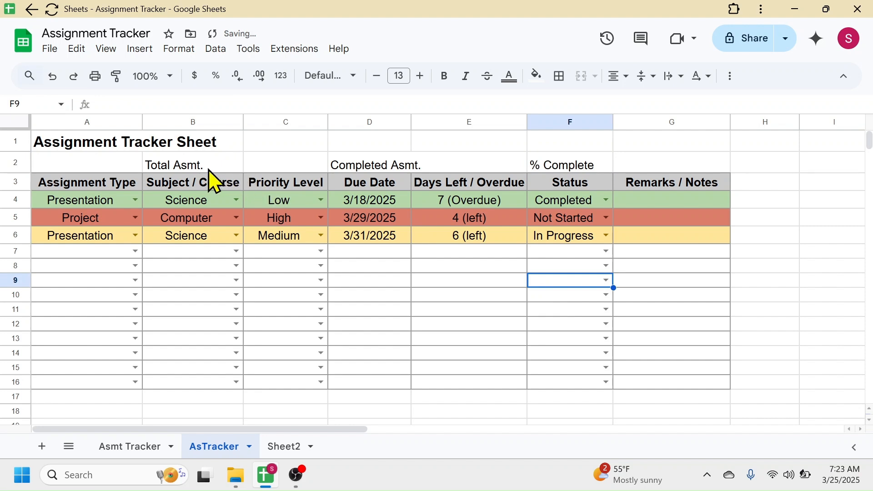
Step: Count the total assignments in C2 with the formula =COUNTA(A4:A1000)
click(277, 165)
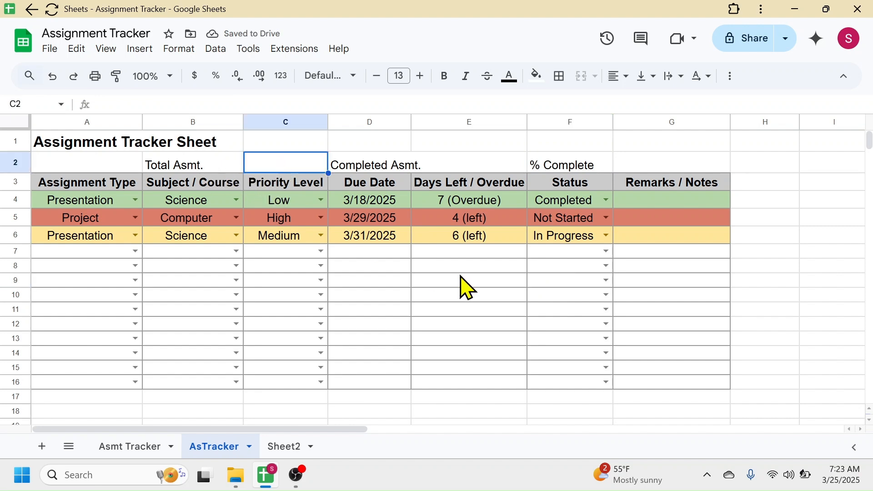
text(=COUNTA)
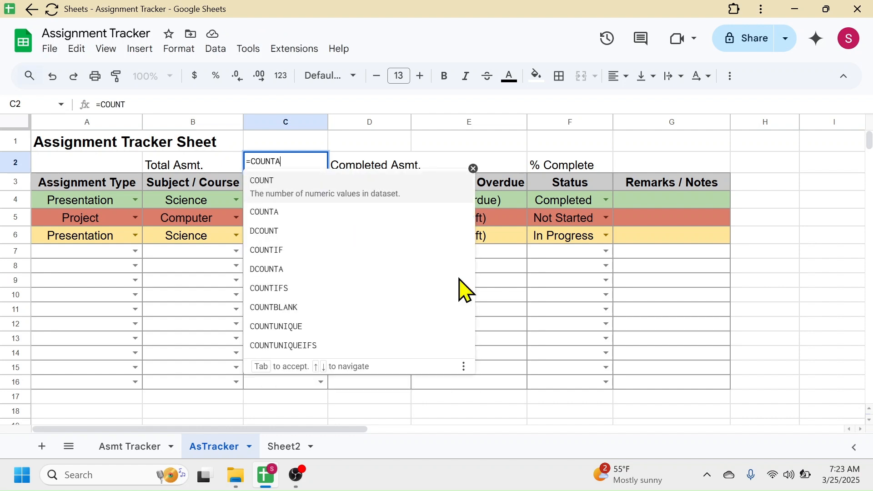
text(()
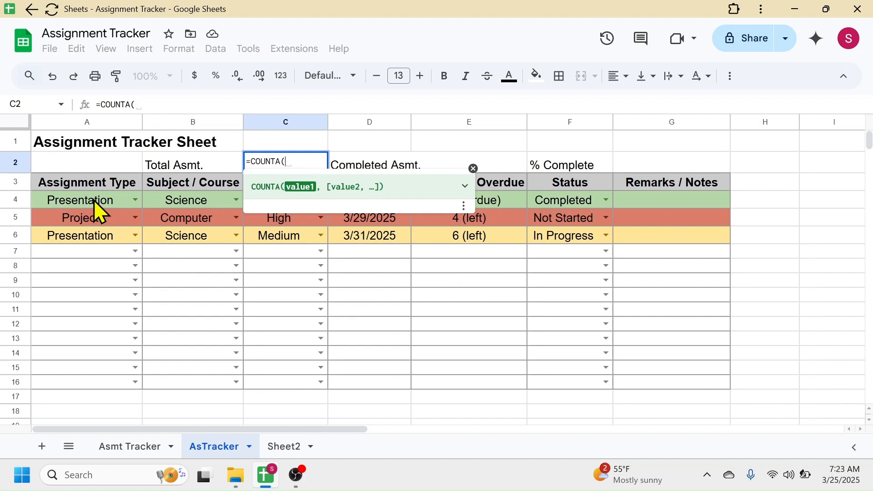
text(A4)
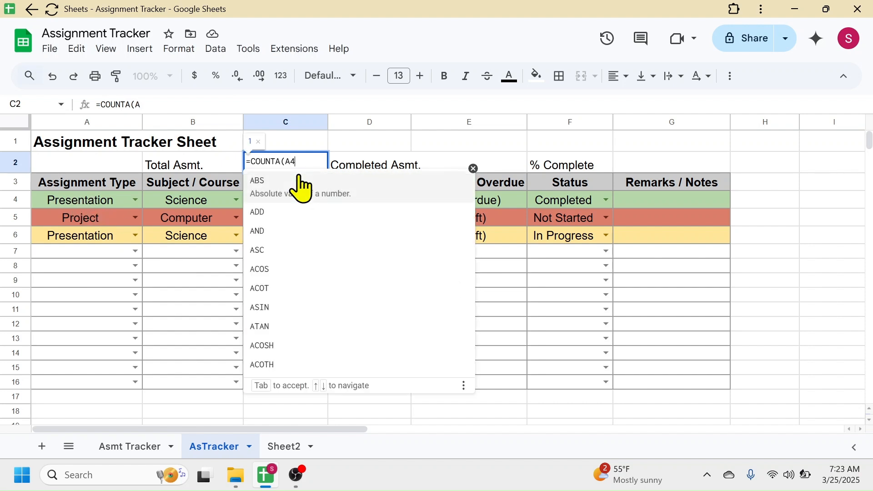
text(:A1000)
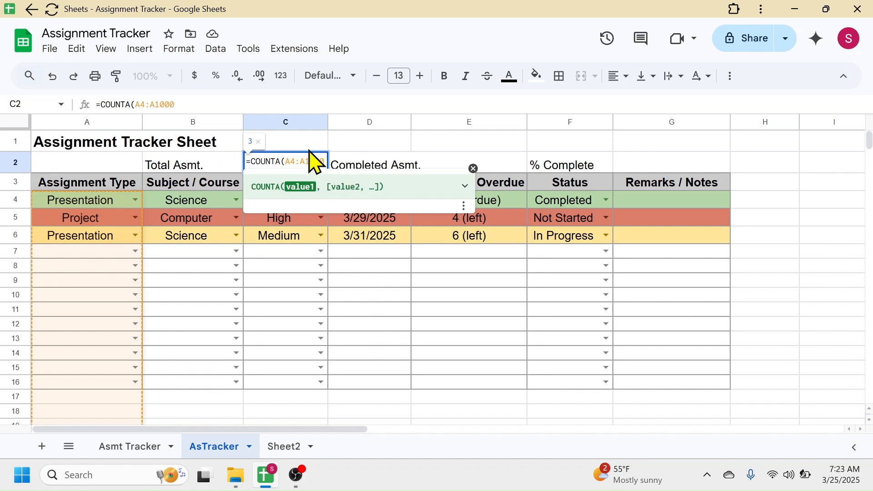
text())
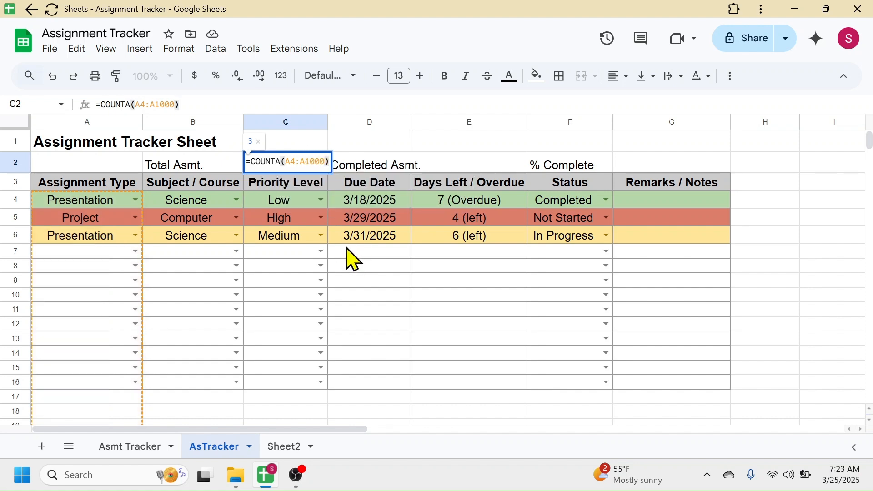
key(Return)
click(304, 167)
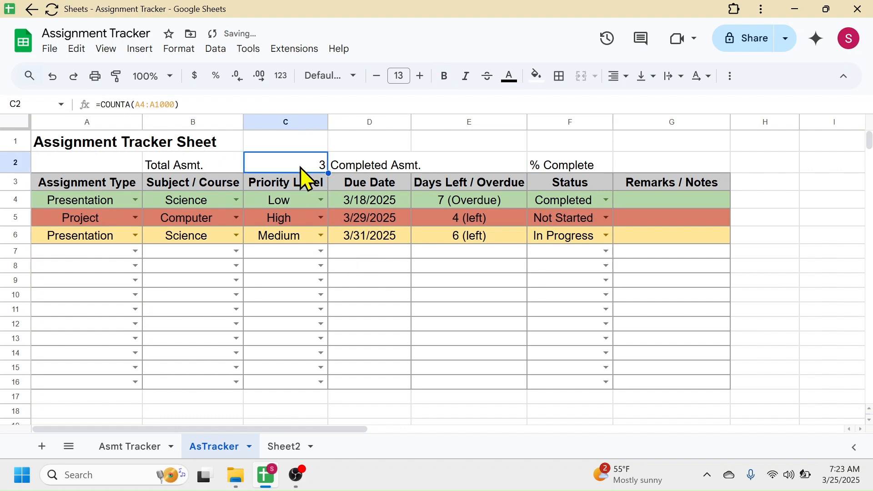
Step: Count the completed assignments in E2 with the formula =COUNTIF(F4:F1000,"Completed")
click(482, 166)
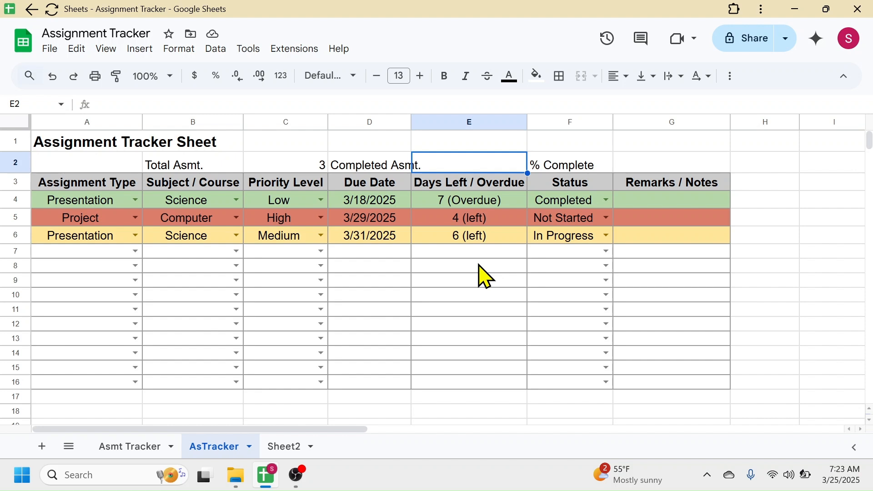
text(=COUNT)
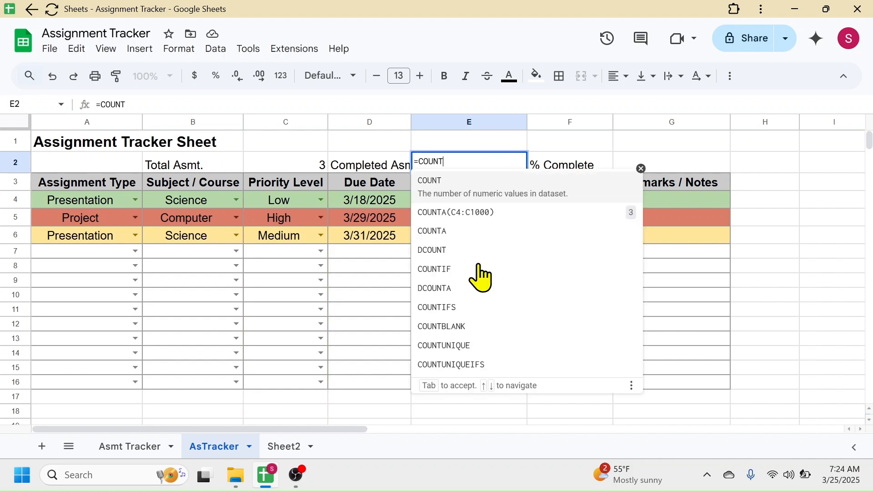
text(IF()
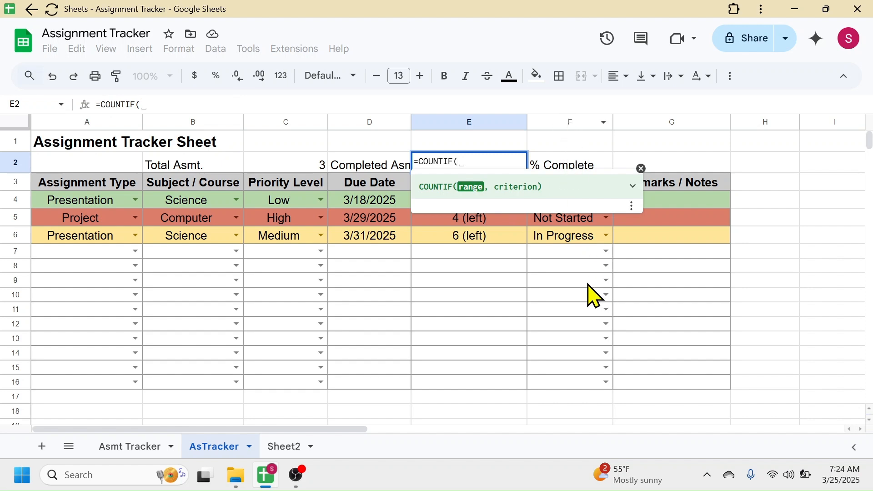
text(F4:F1000)
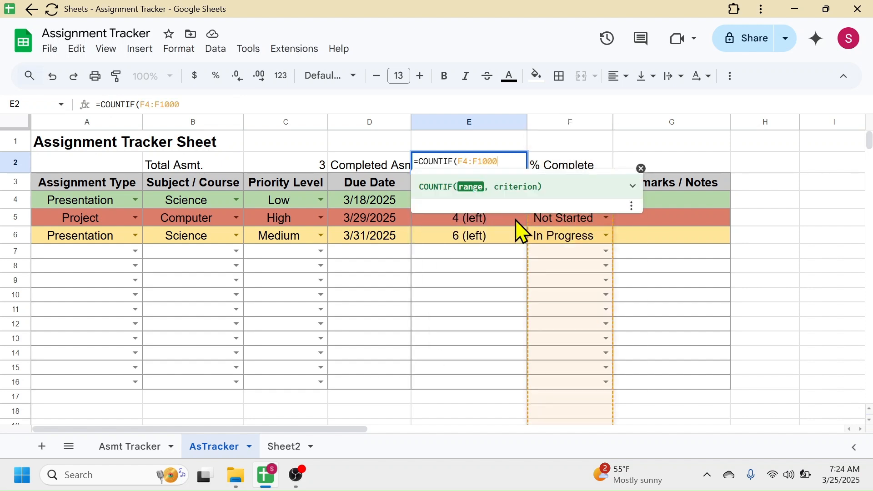
text(,)
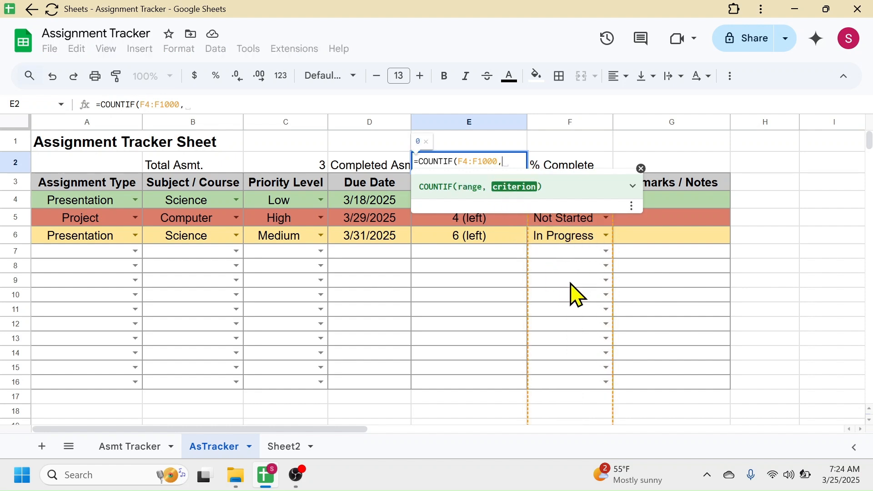
text("Comple)
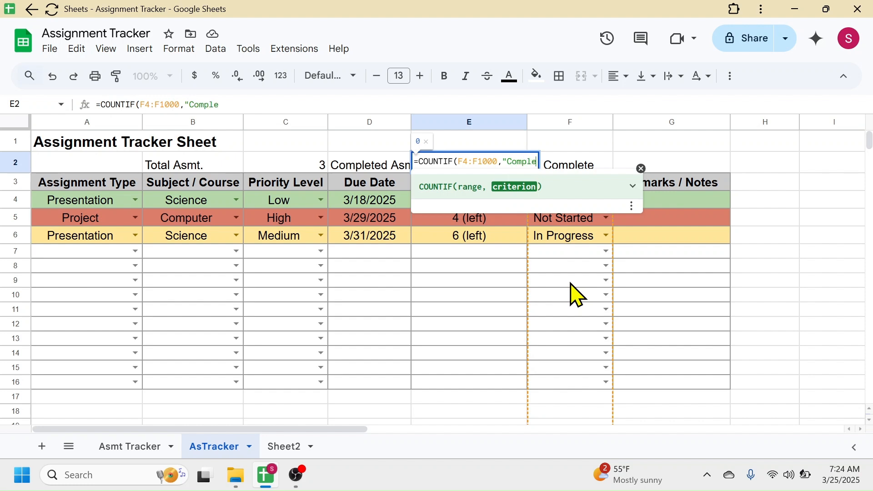
text(ted"))
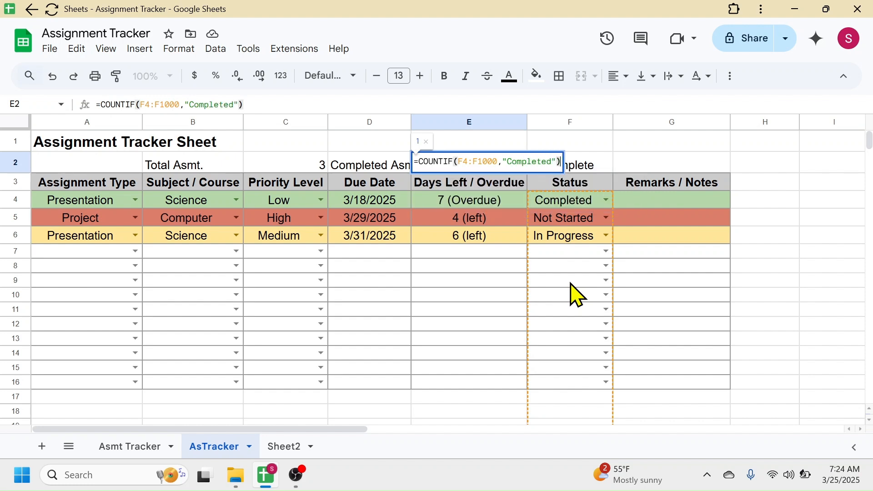
key(Return)
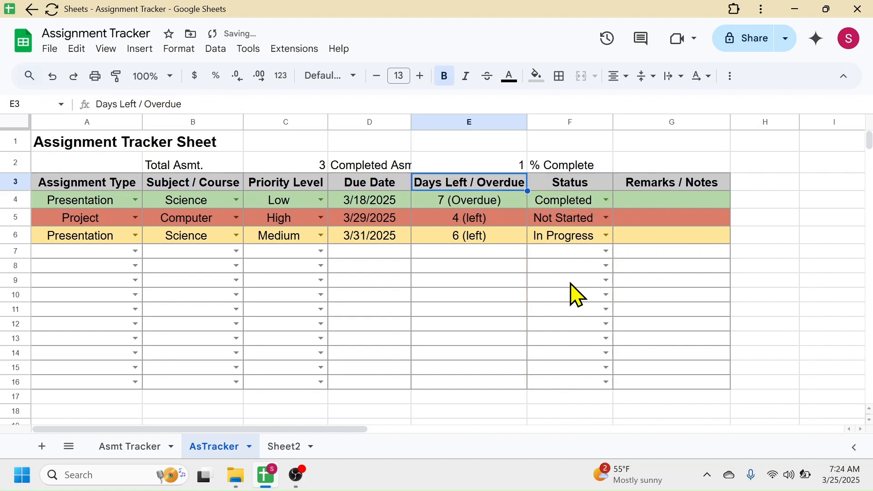
click(512, 167)
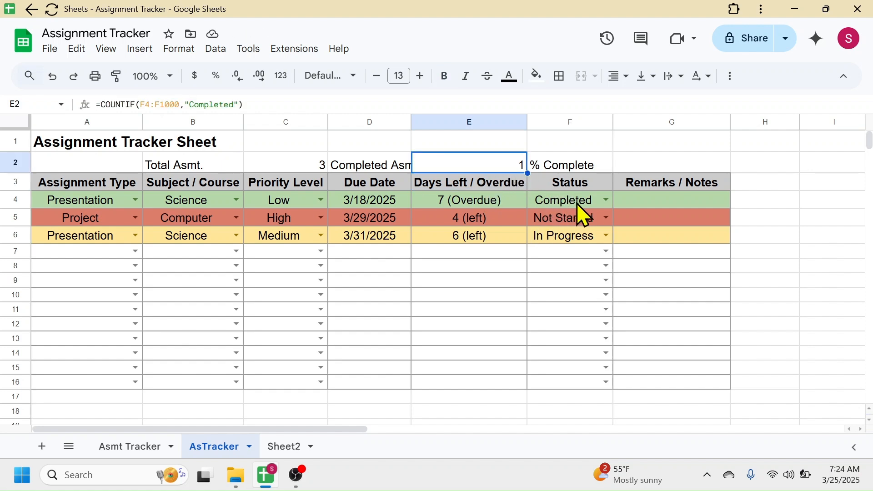
Step: Calculate the completion rate in G2 with the formula =E2/C2
click(657, 166)
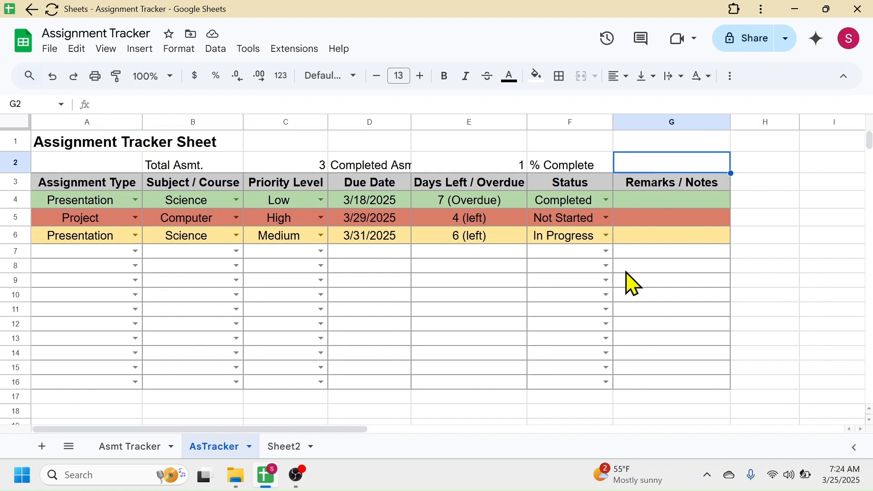
text(=)
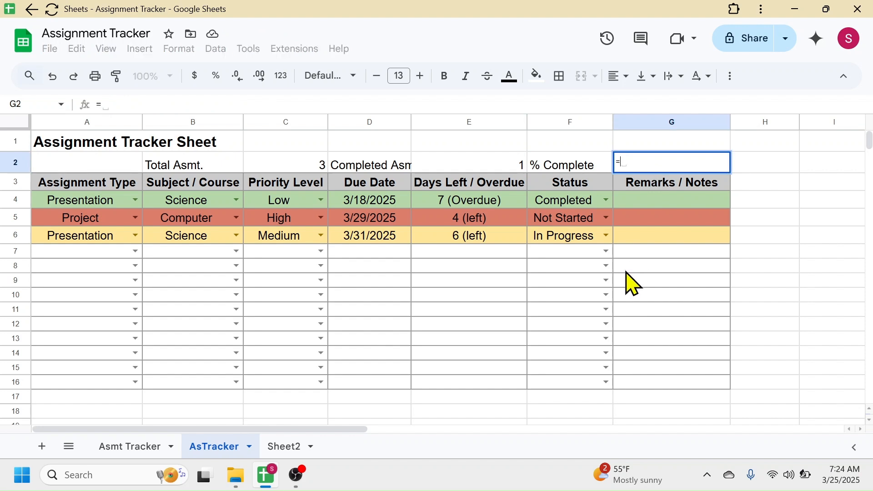
click(505, 166)
text(/)
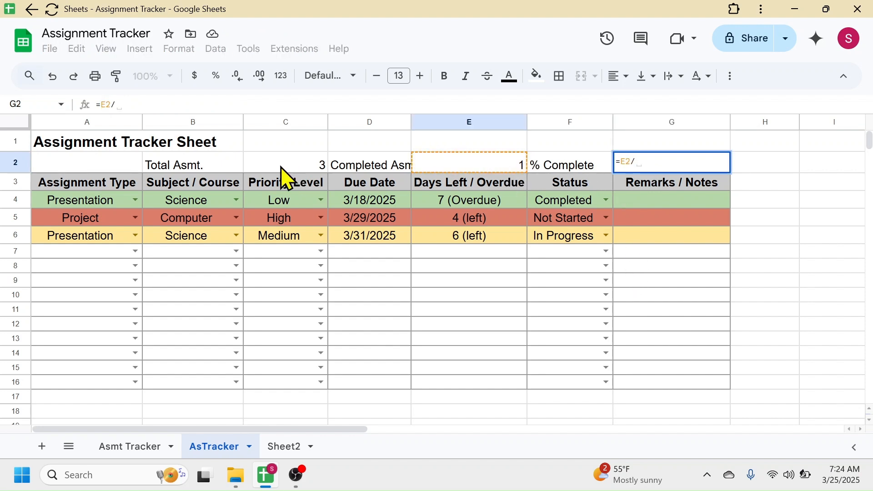
click(300, 166)
key(Return)
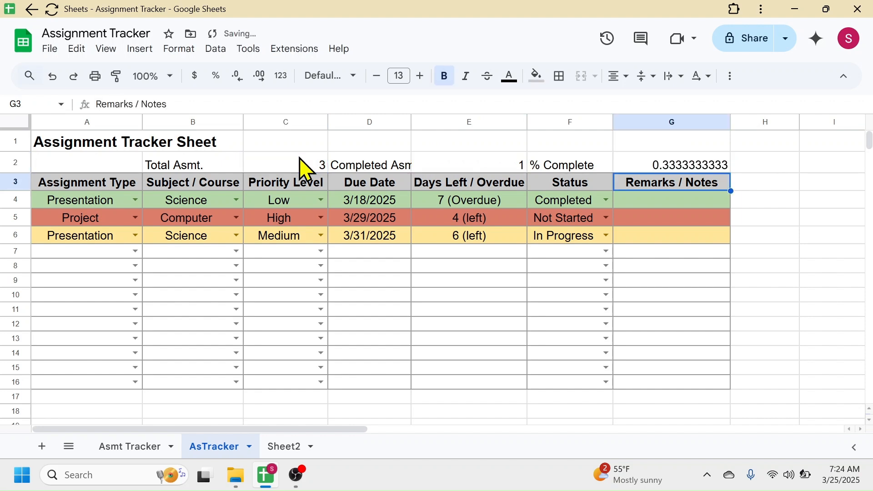
Step: Format the completion rate in G2 as a percentage with no decimal places
click(658, 166)
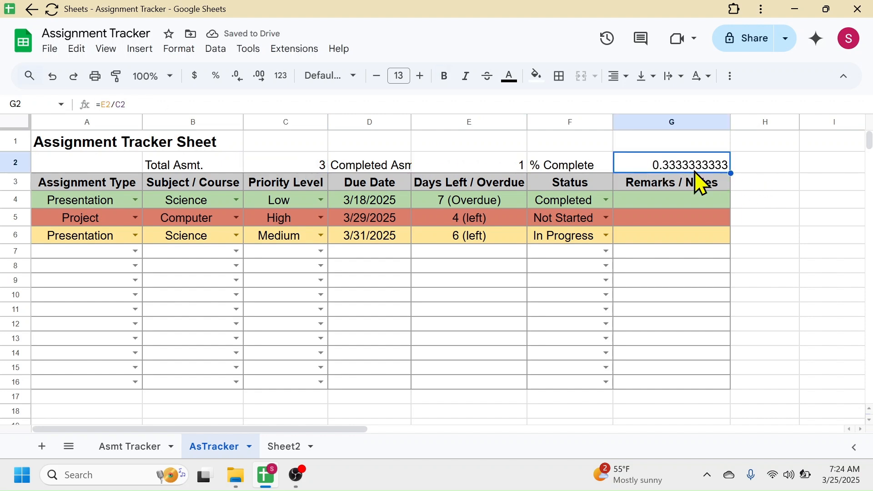
click(217, 77)
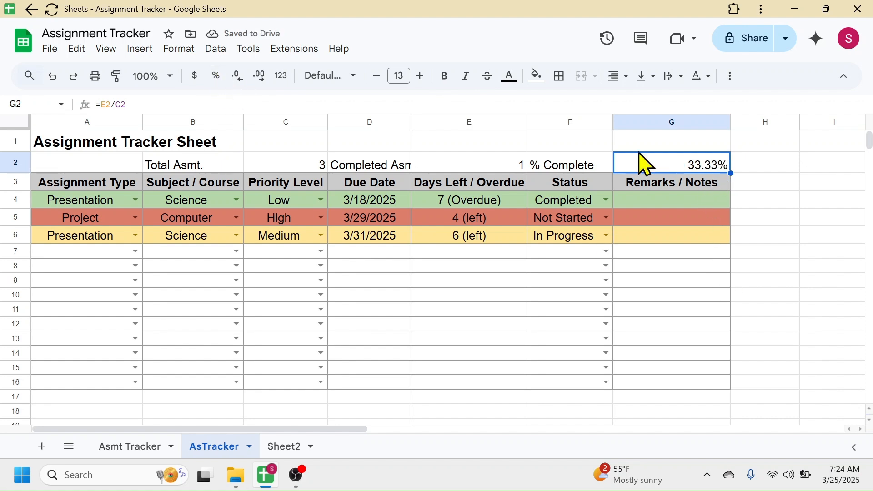
click(240, 85)
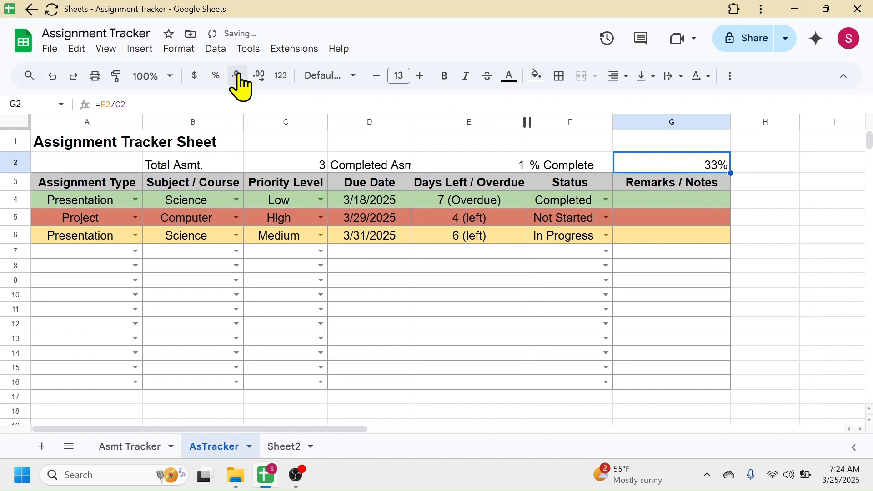
Step: Fill the summary cells B2:C2 with light blue, D2:E2 with light green and F2:G2 with light yellow
drag(191, 164, 302, 171)
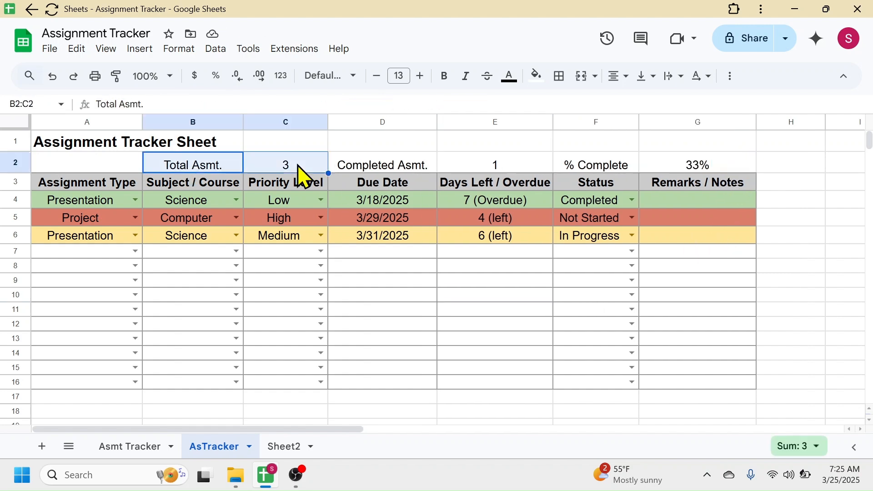
click(536, 75)
click(628, 167)
drag(382, 165, 495, 164)
click(537, 76)
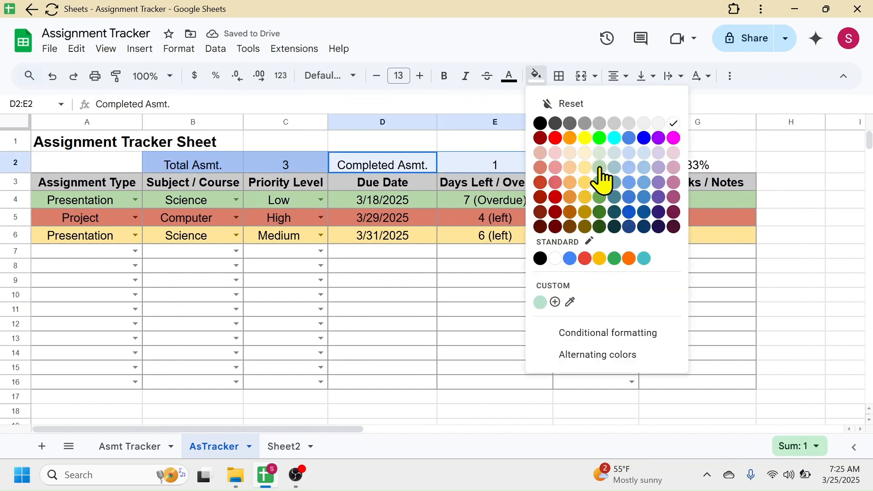
click(600, 168)
drag(595, 165, 698, 164)
click(536, 76)
click(584, 168)
click(495, 280)
Step: Vertically center the summary cells B2:G2 and make their text bold
drag(192, 165, 697, 164)
click(646, 76)
click(667, 102)
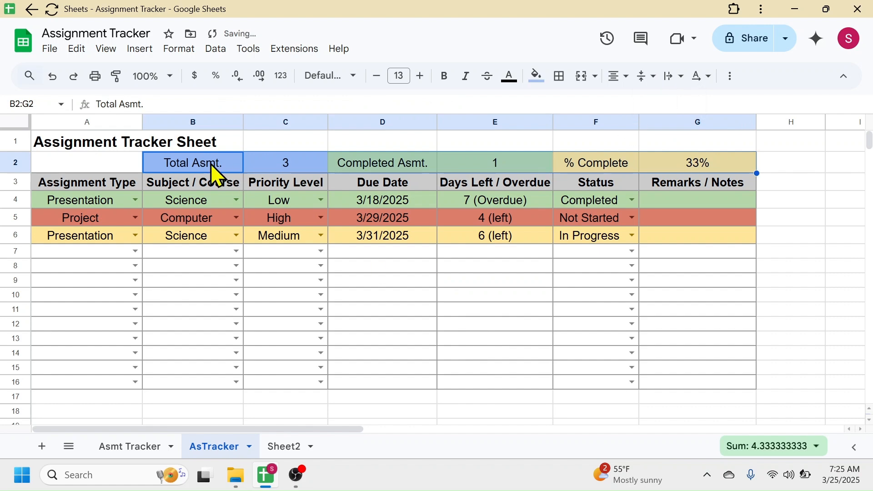
click(444, 76)
click(516, 279)
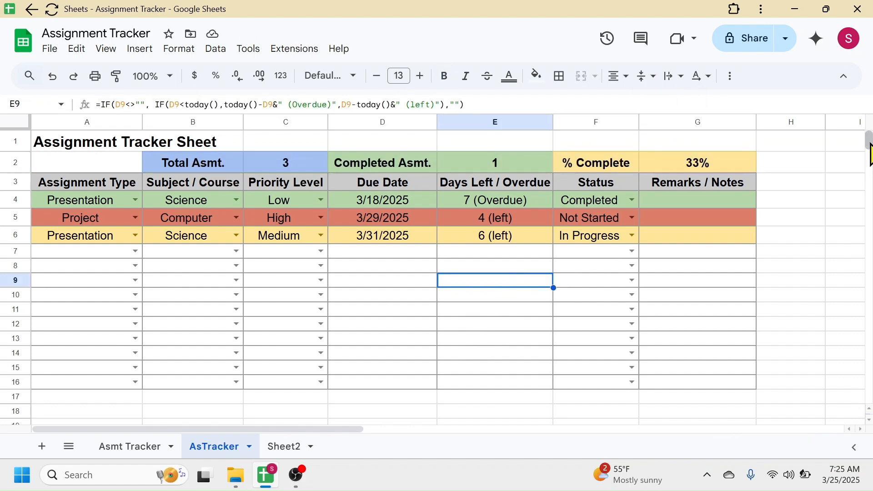
Step: Freeze the first three rows so the title, summary and column headings stay in place
mouse_move(870, 145)
mouse_down()
mouse_move(870, 163)
mouse_move(870, 133)
mouse_up()
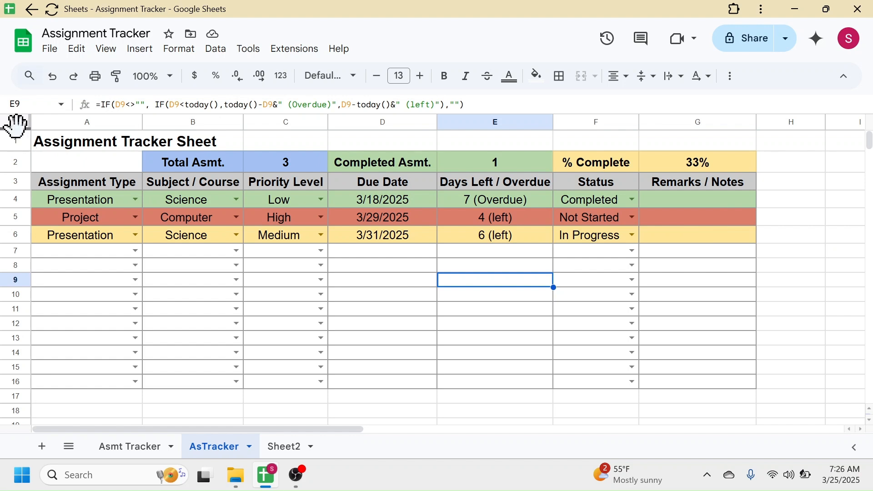
drag(16, 124, 27, 195)
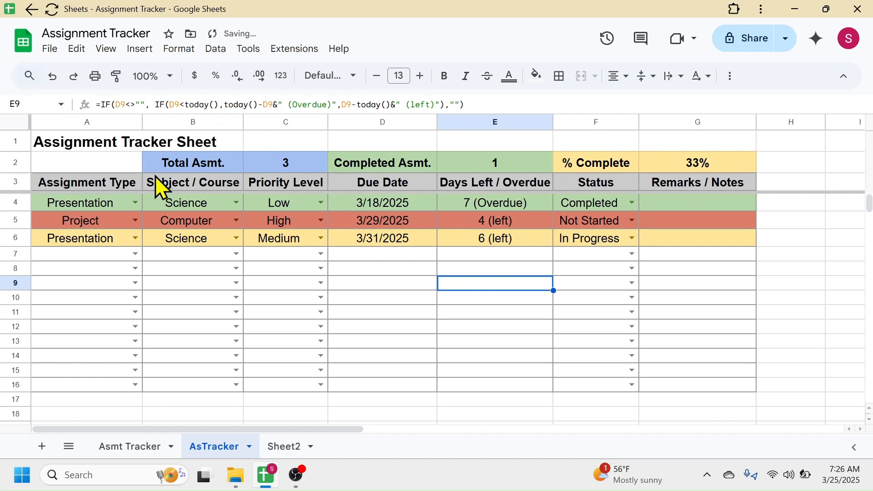
drag(869, 210, 872, 161)
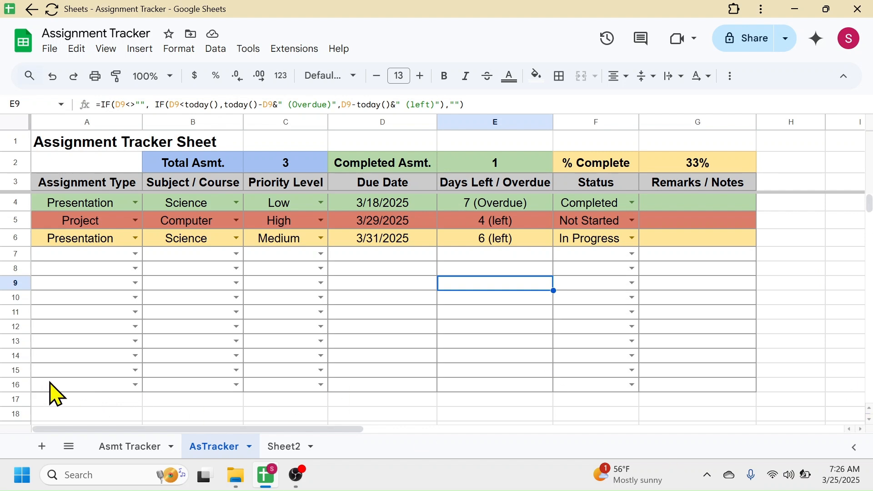
Step: Fill the empty tracker row A16:G16 down to row 50, and extend row 50 further down to row 60
drag(77, 385, 772, 342)
scroll(414, 277, up, 3)
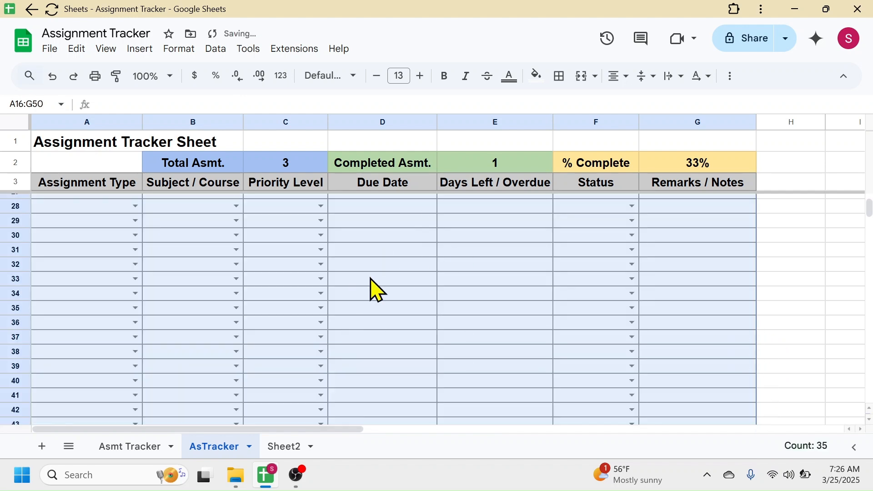
scroll(271, 305, down, 4)
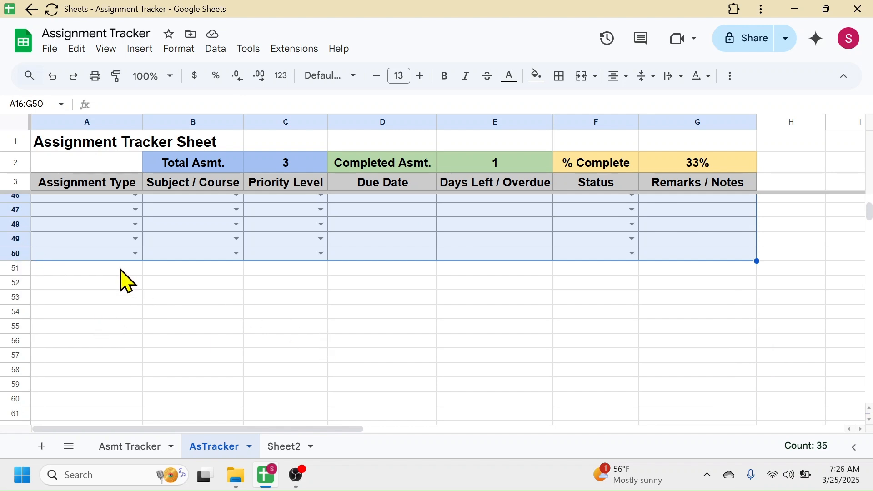
click(104, 281)
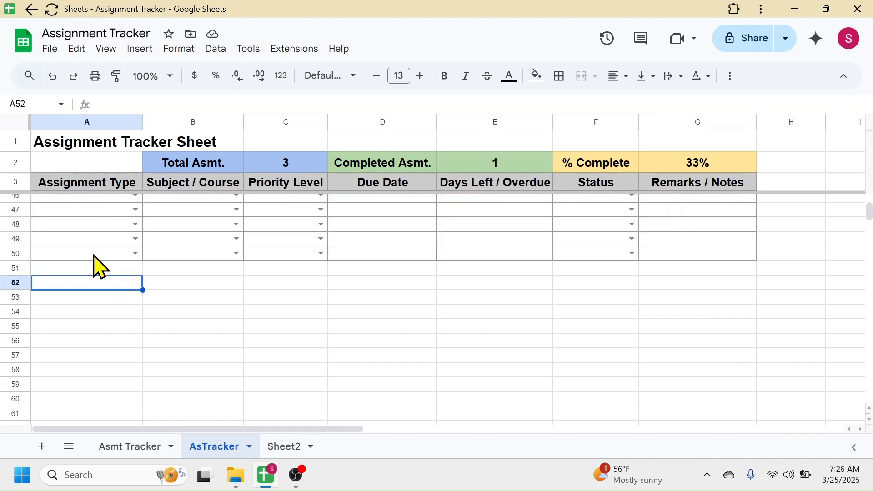
drag(84, 254, 750, 404)
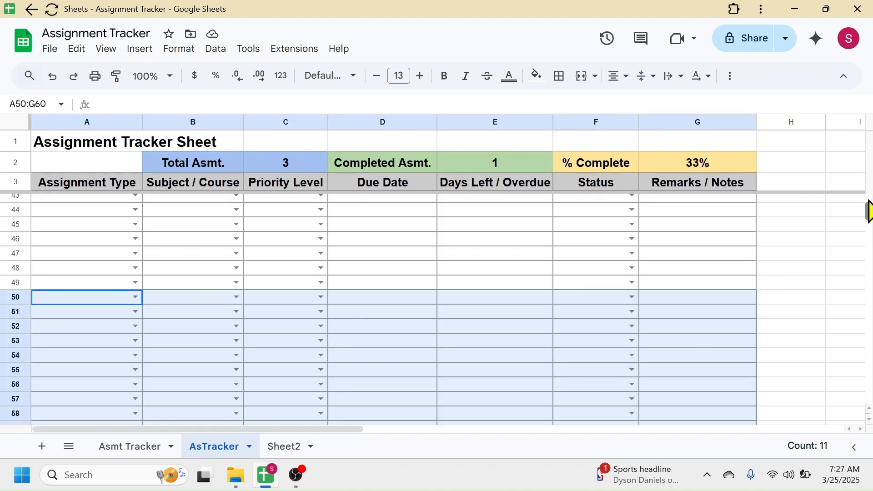
drag(869, 214, 869, 133)
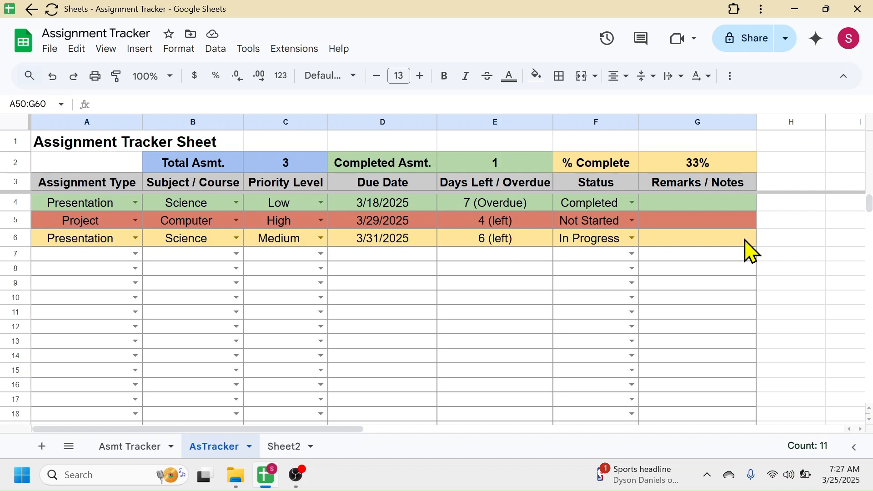